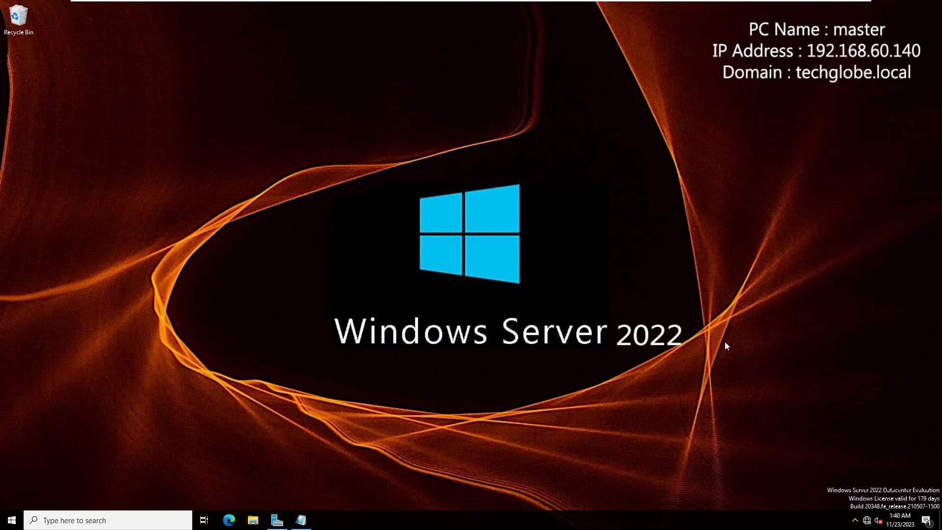
# - Switch to Server Manager, review the local server's properties and return to the dashboard
pyautogui.click(301, 520)
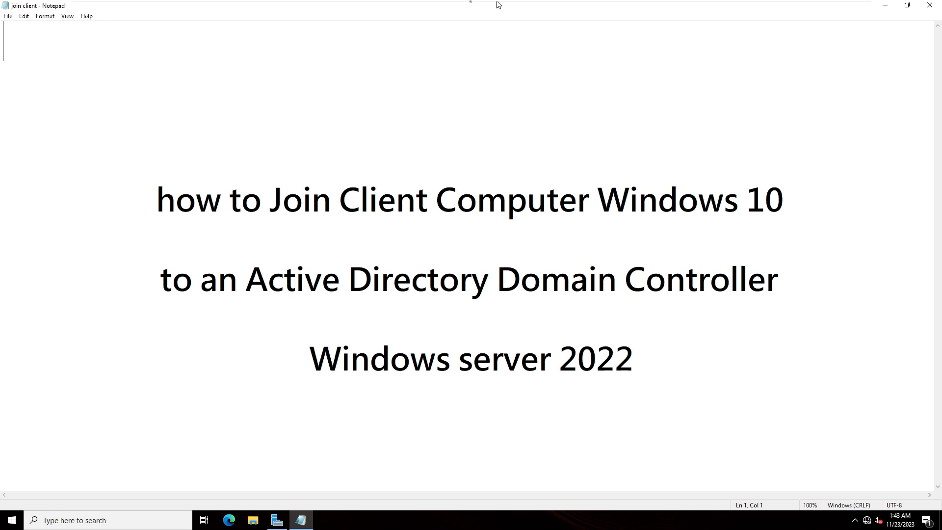
pyautogui.click(277, 521)
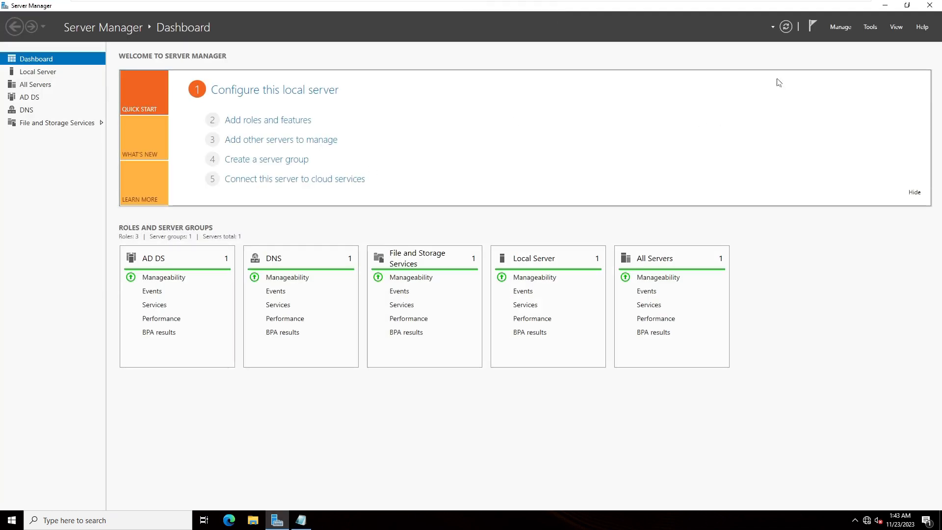
pyautogui.click(41, 77)
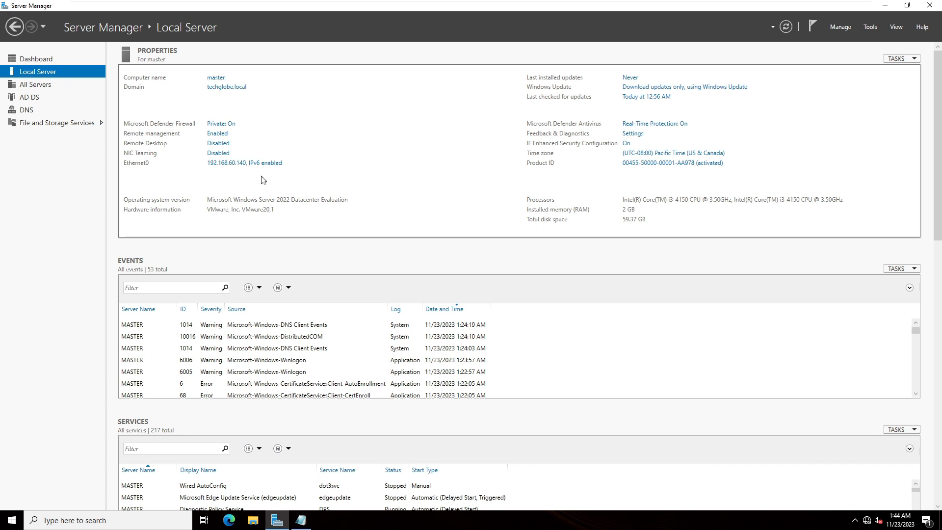
pyautogui.click(32, 59)
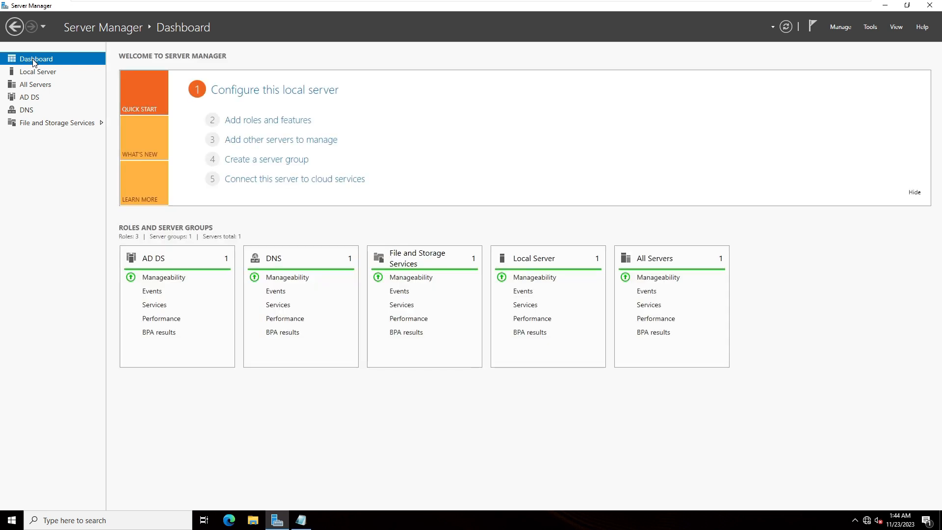
# - Open Active Directory Users and Computers, expand the techglobe.local domain and maximize the window
pyautogui.click(871, 29)
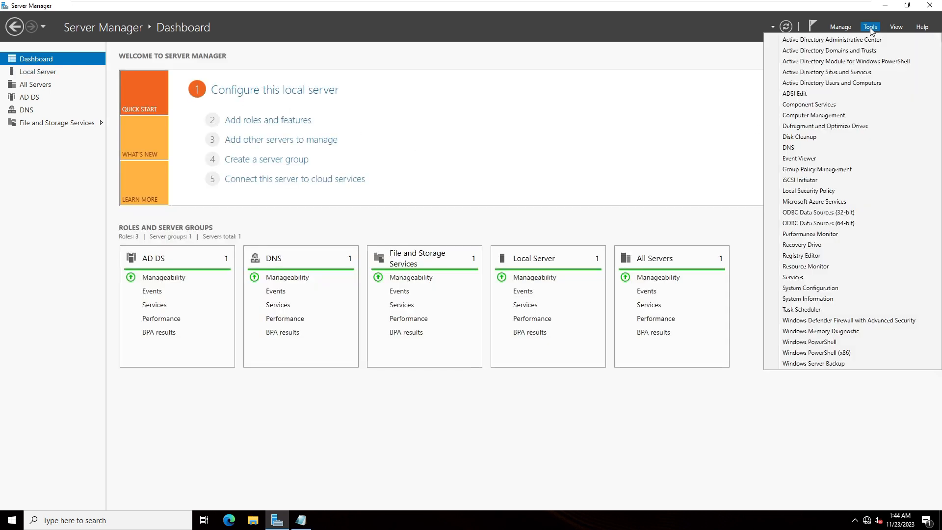
pyautogui.click(797, 84)
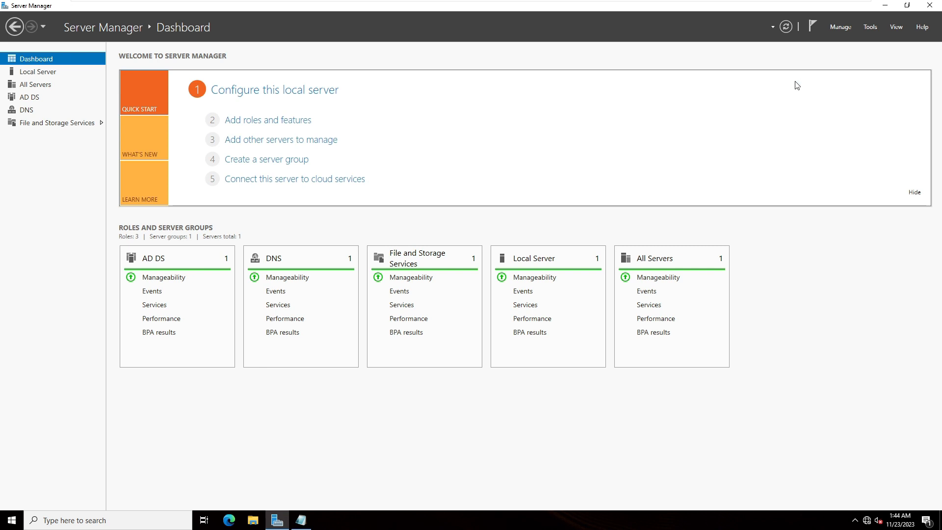
pyautogui.click(53, 107)
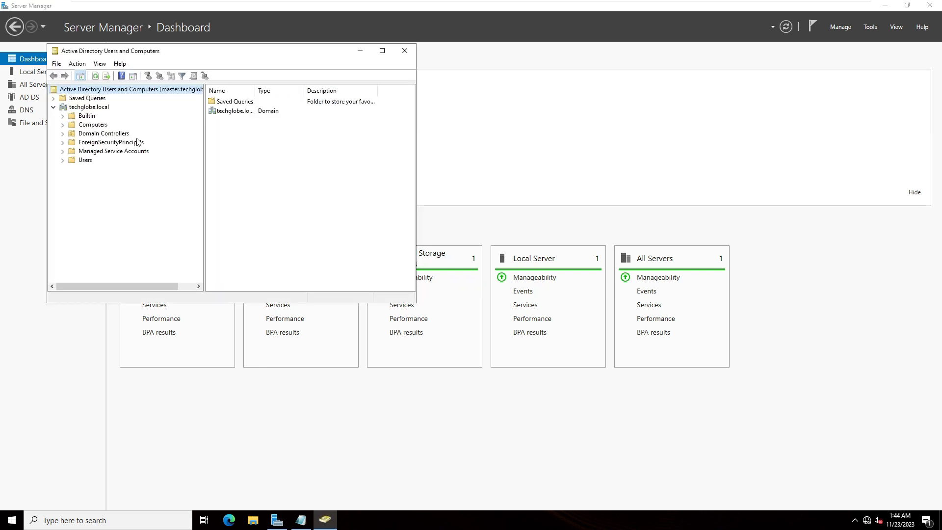
pyautogui.click(382, 51)
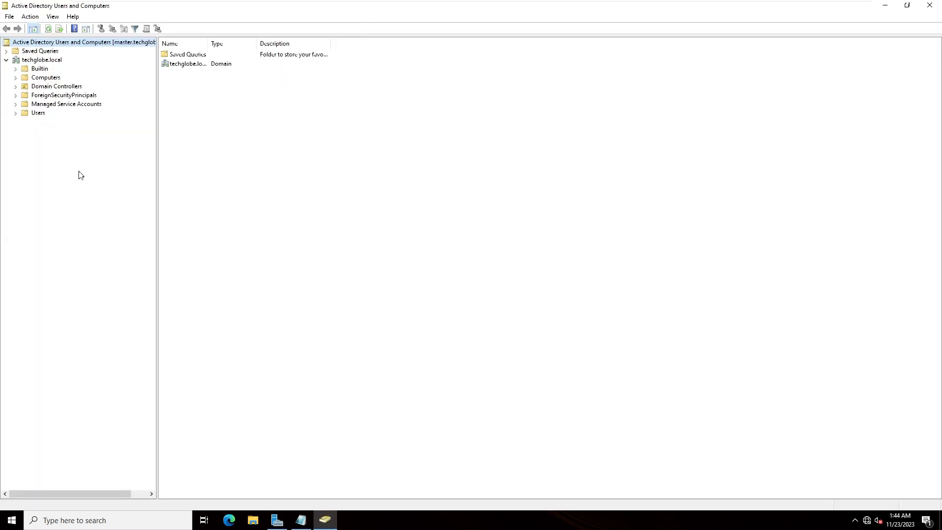
# - Create an organizational unit named "Office computer" in the techglobe.local domain, protected from accidental deletion
pyautogui.rightClick(35, 62)
pyautogui.moveTo(57, 133)
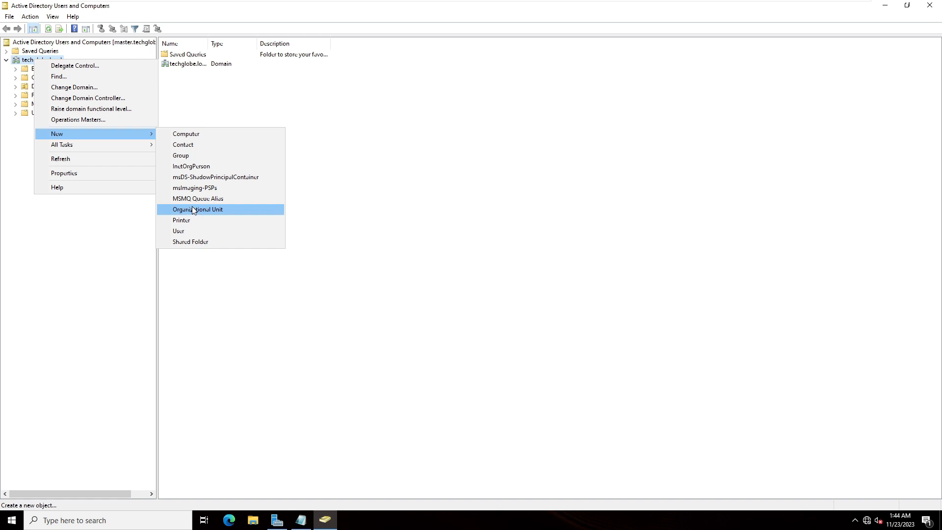
pyautogui.click(193, 209)
pyautogui.write('Office computer')
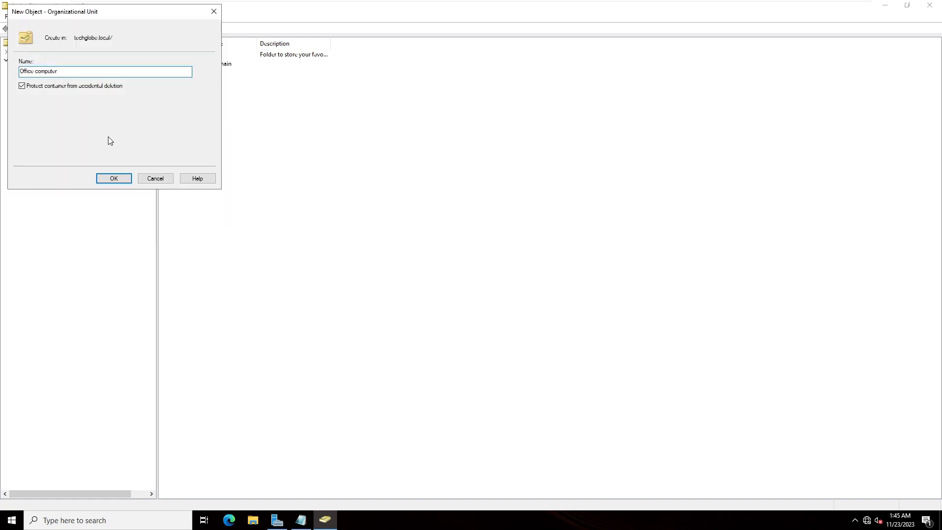
pyautogui.click(123, 177)
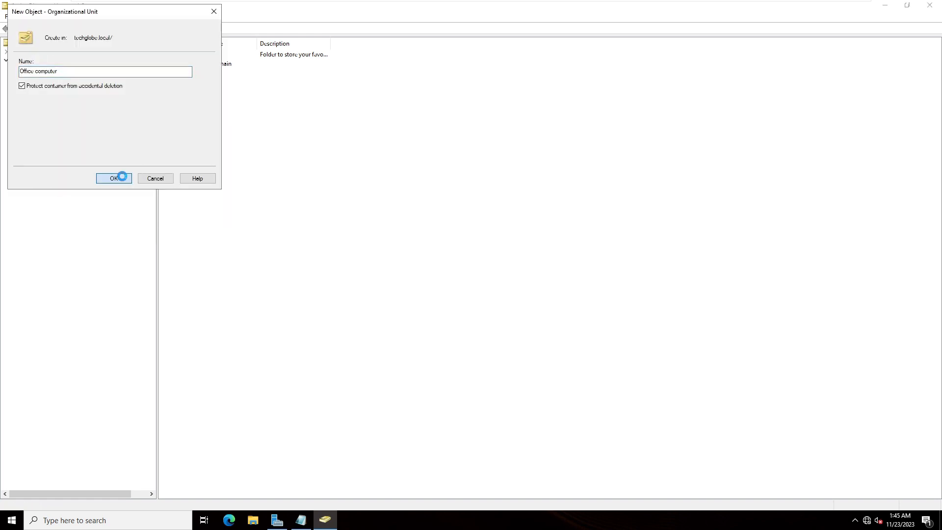
pyautogui.rightClick(38, 123)
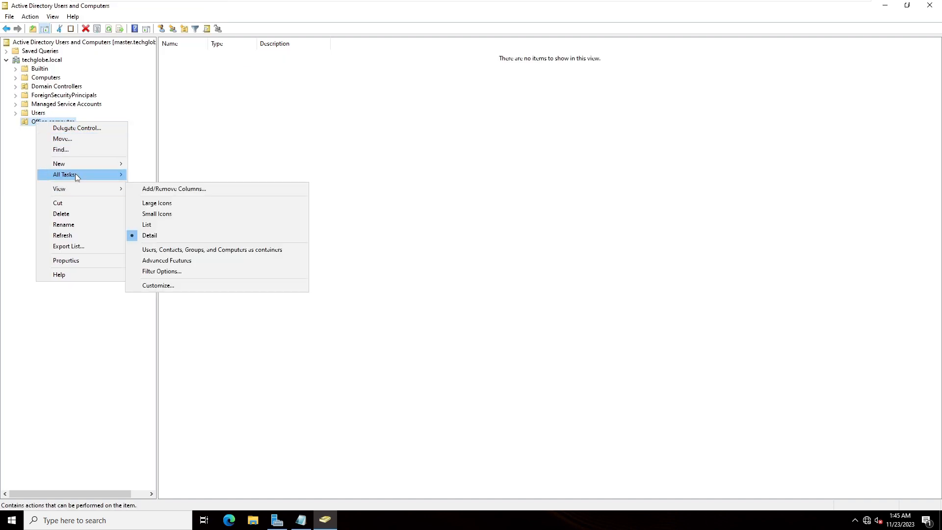
pyautogui.moveTo(97, 164)
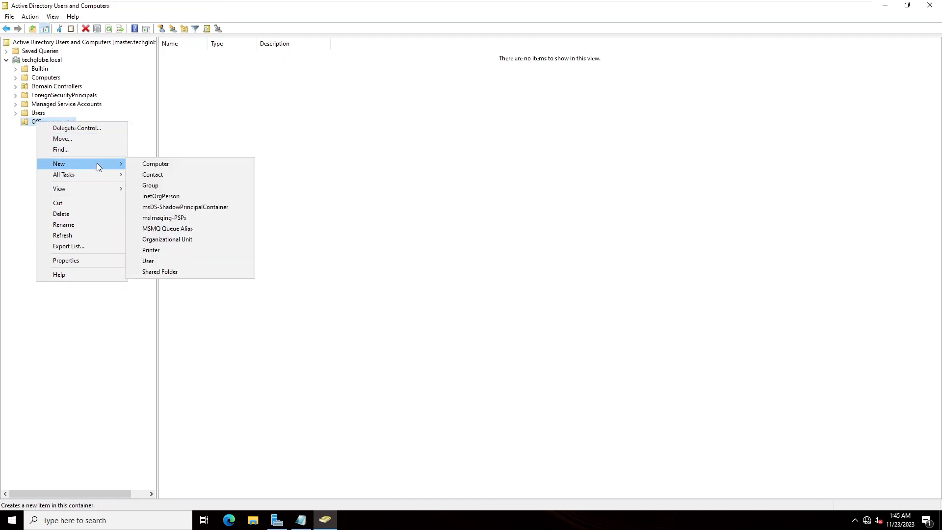
pyautogui.press('Escape')
pyautogui.press('Escape')
pyautogui.rightClick(44, 125)
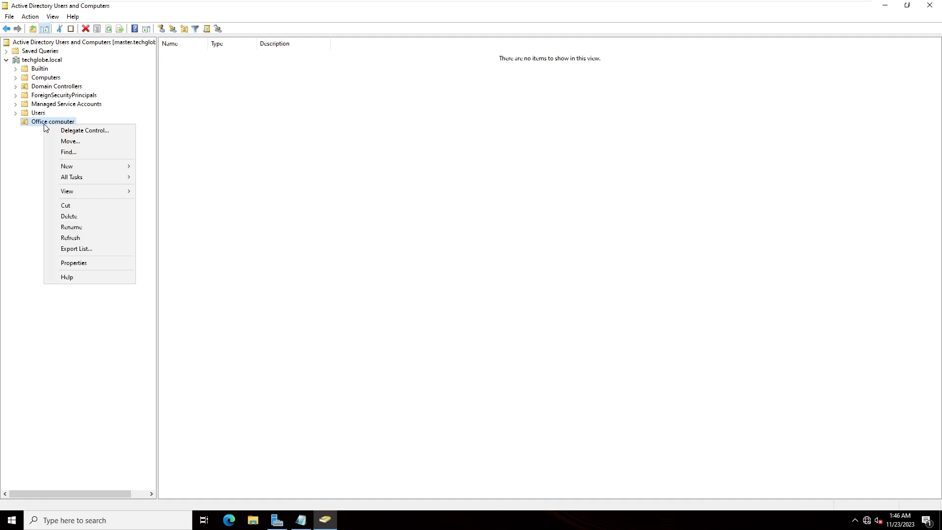
pyautogui.moveTo(85, 167)
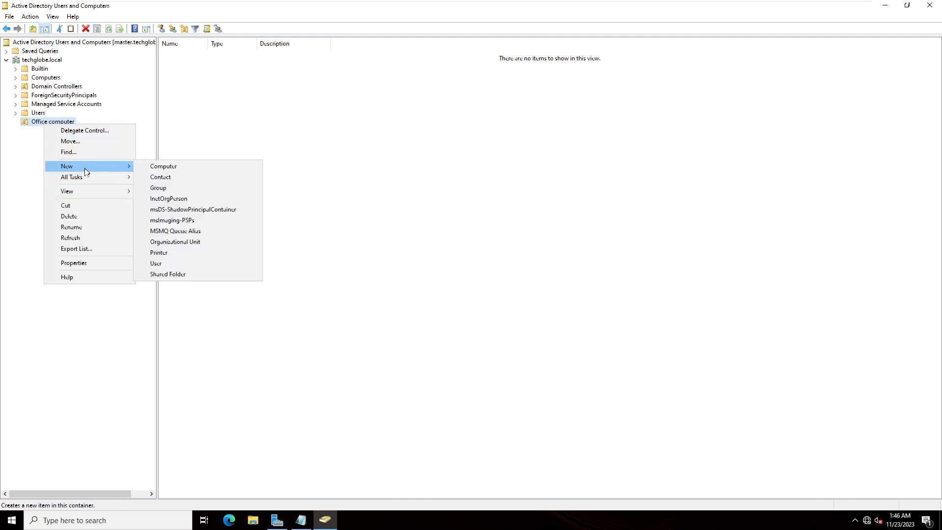
pyautogui.click(165, 263)
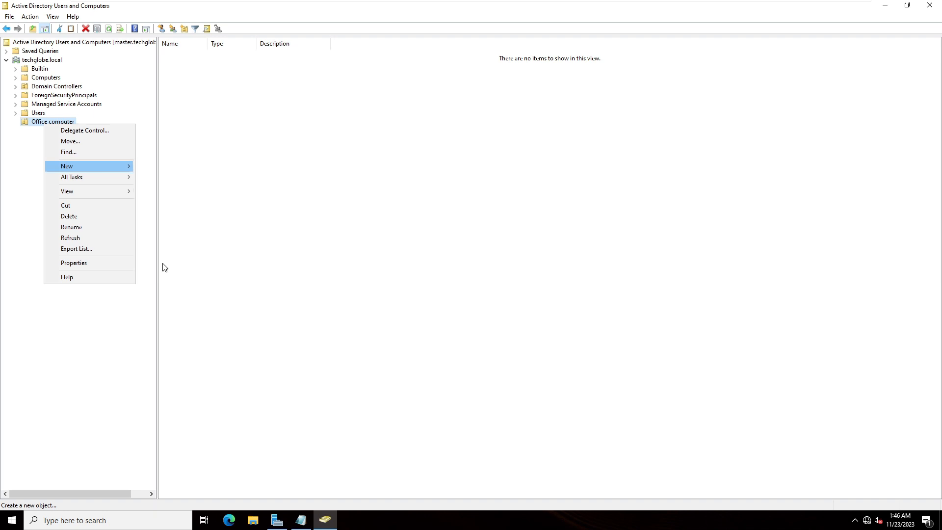
pyautogui.moveTo(97, 16); pyautogui.dragTo(308, 227)
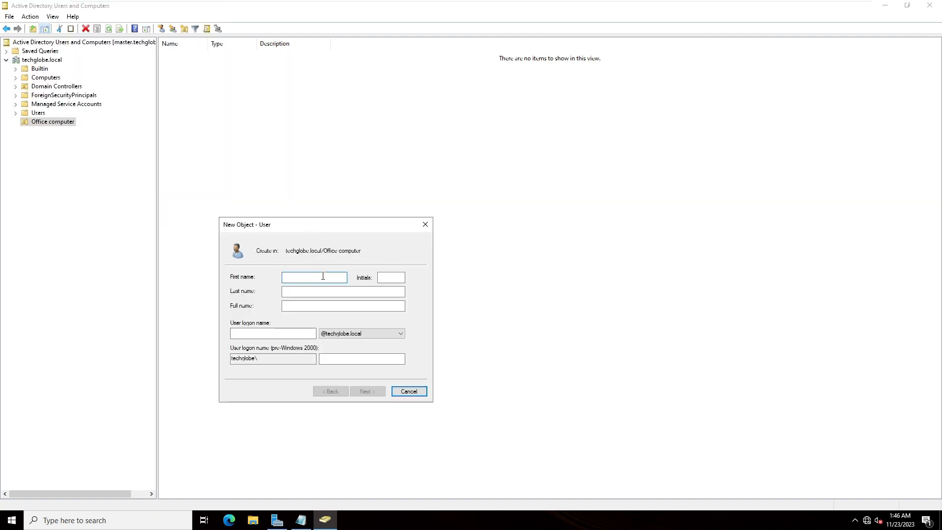
pyautogui.write('lyra')
pyautogui.press('Tab')
pyautogui.press('Tab')
pyautogui.press('Tab')
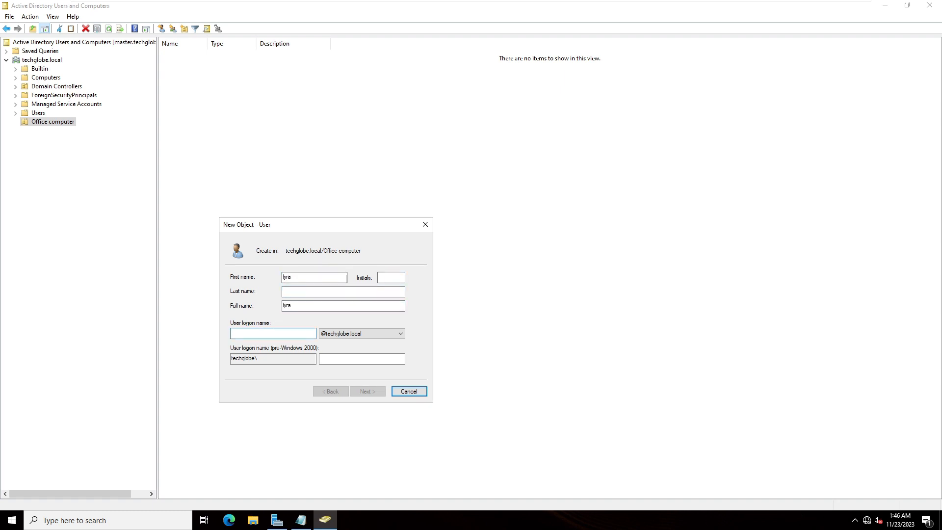
pyautogui.write('lyra')
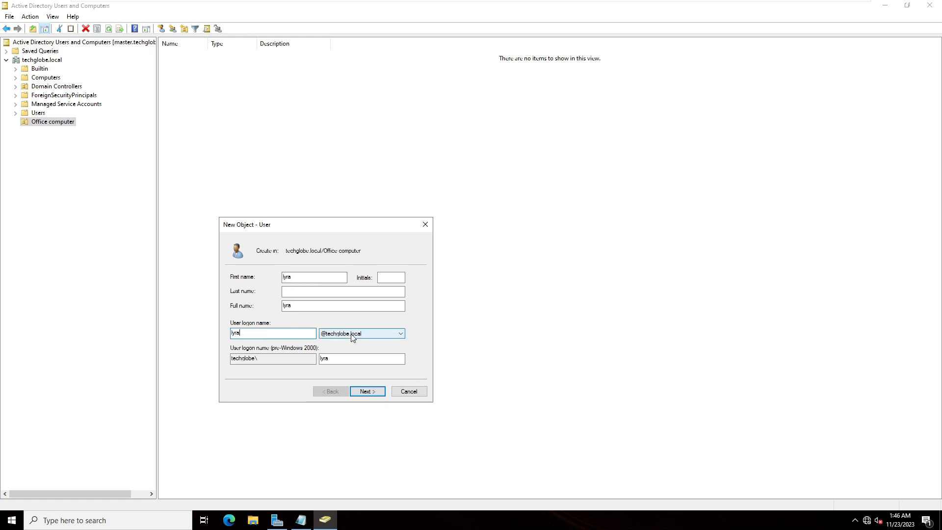
pyautogui.click(368, 391)
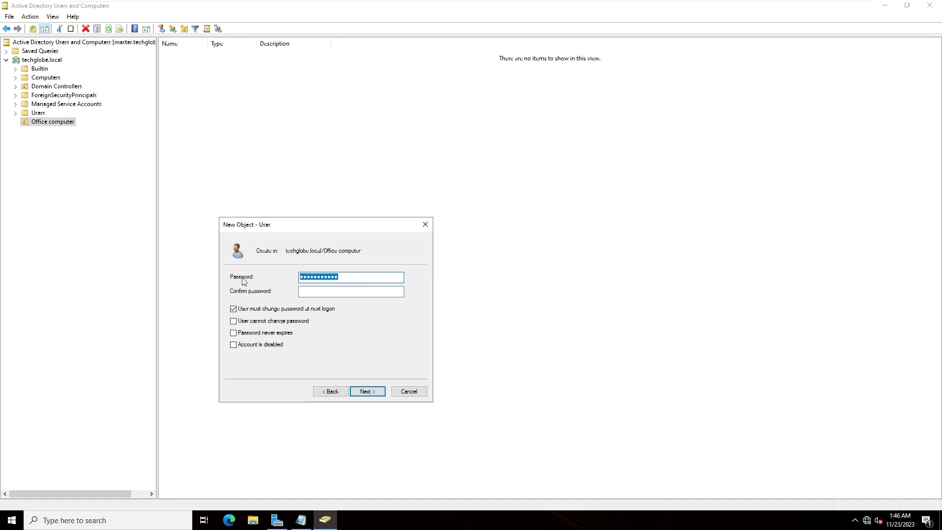
# - Enter and confirm the user's password, disable the forced change at next logon, forbid password changes, disable expiry, and create the account
pyautogui.write('••••••')
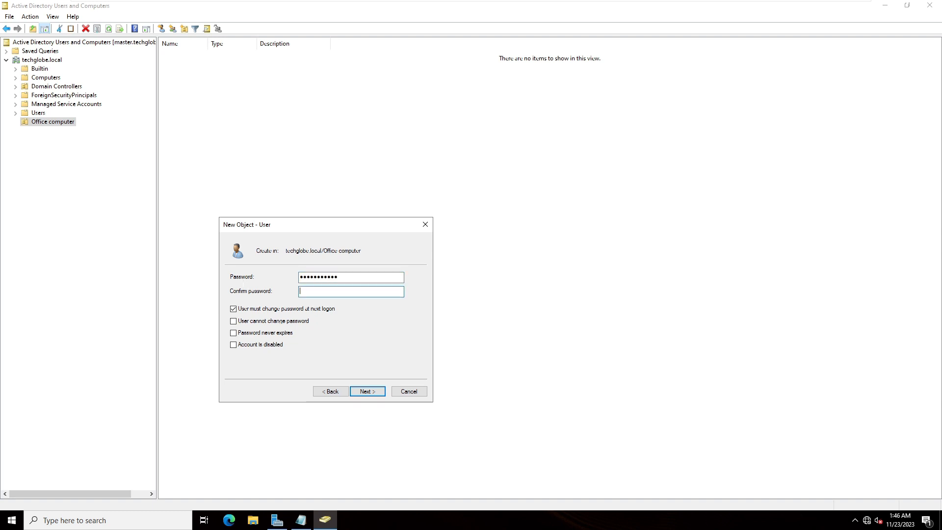
pyautogui.write('••••••')
pyautogui.click(234, 309)
pyautogui.click(234, 322)
pyautogui.click(234, 333)
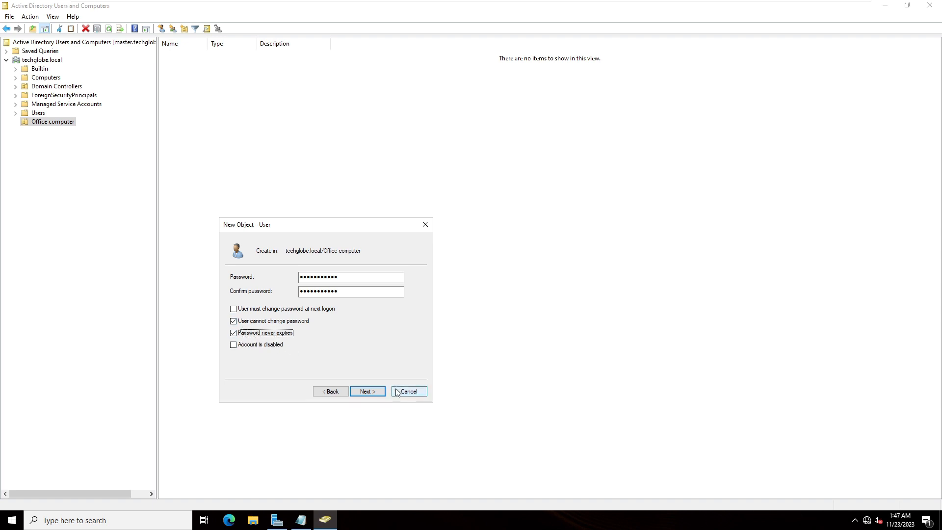
pyautogui.click(364, 392)
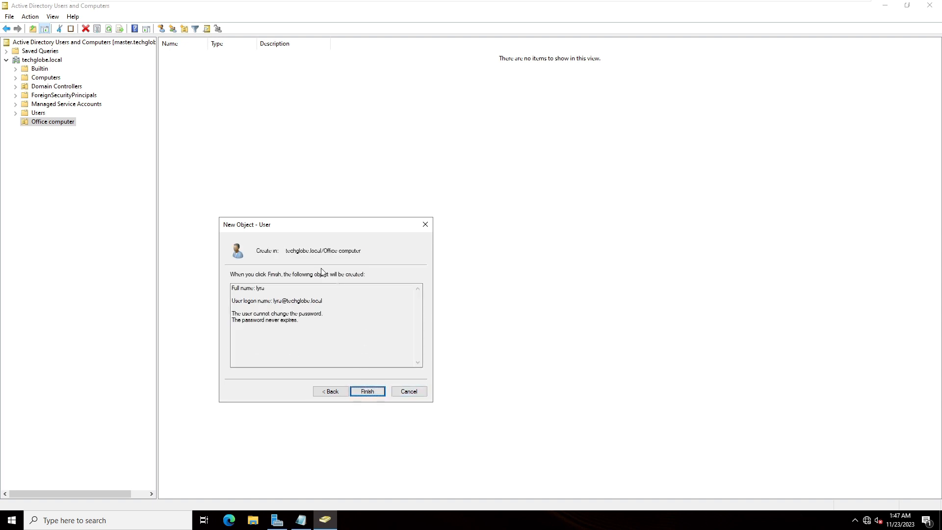
pyautogui.click(374, 393)
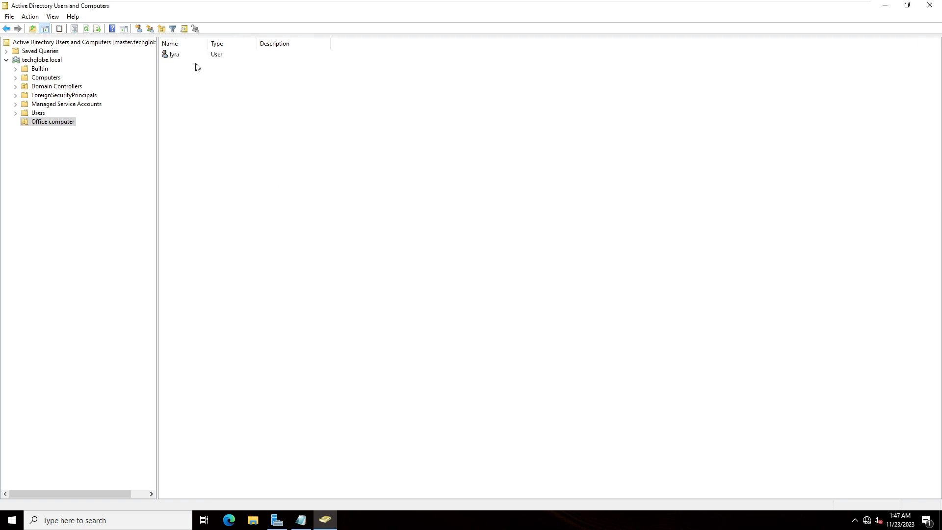
pyautogui.rightClick(44, 125)
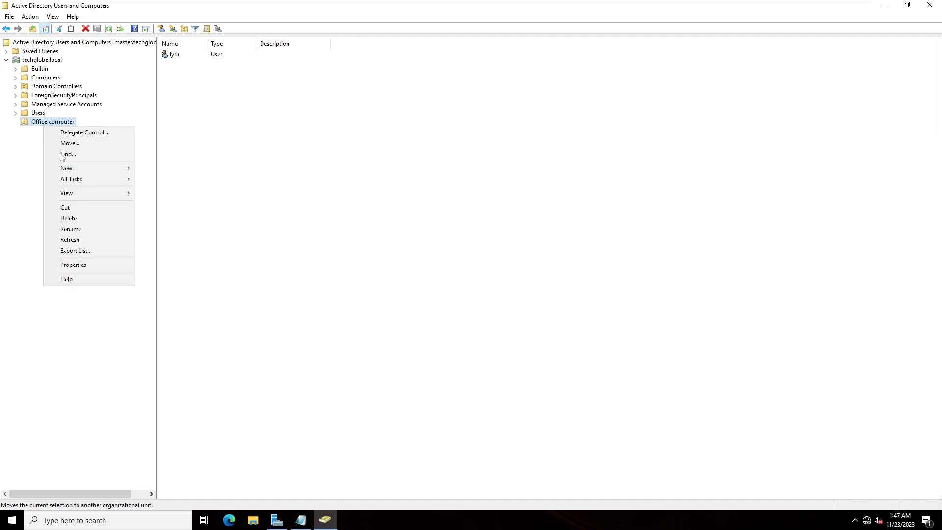
pyautogui.moveTo(93, 169)
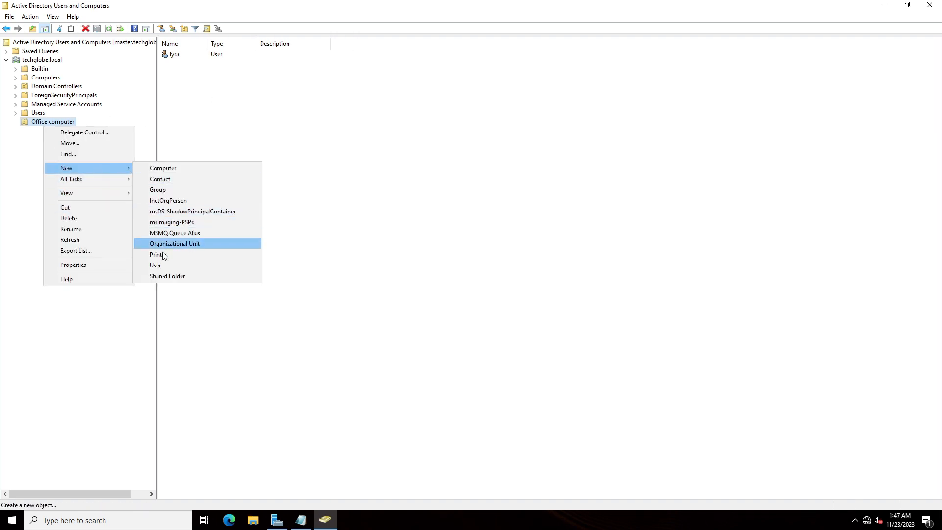
pyautogui.click(155, 265)
pyautogui.moveTo(120, 17); pyautogui.dragTo(392, 171)
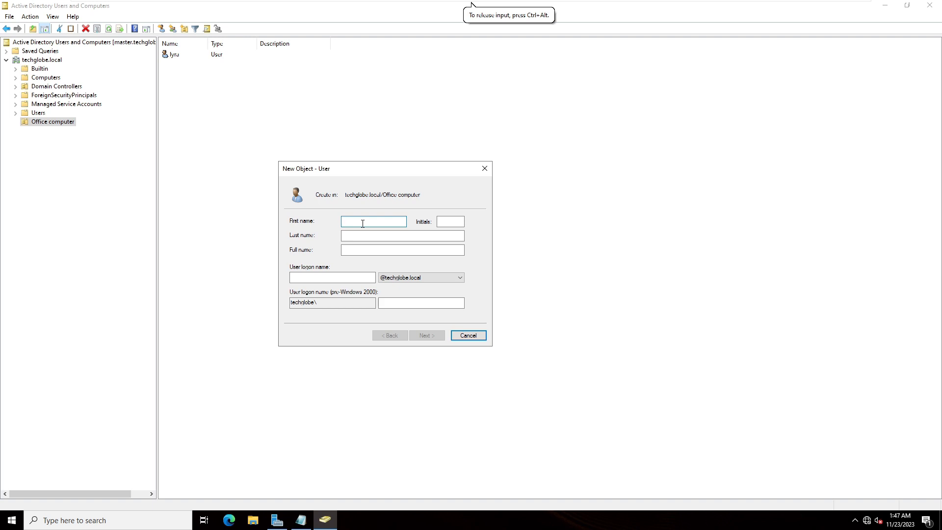
pyautogui.write('leo')
pyautogui.press('Tab')
pyautogui.press('Tab')
pyautogui.press('Tab')
pyautogui.press('Tab')
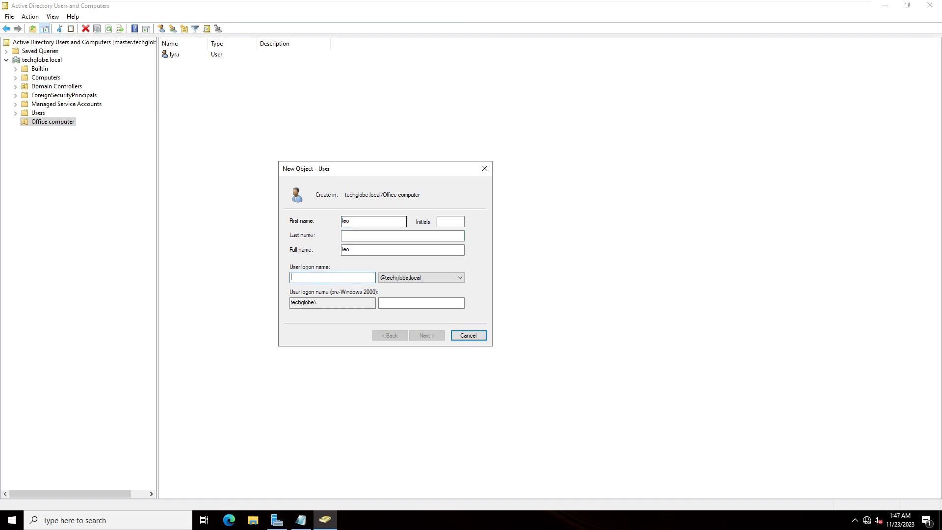
pyautogui.write('leo')
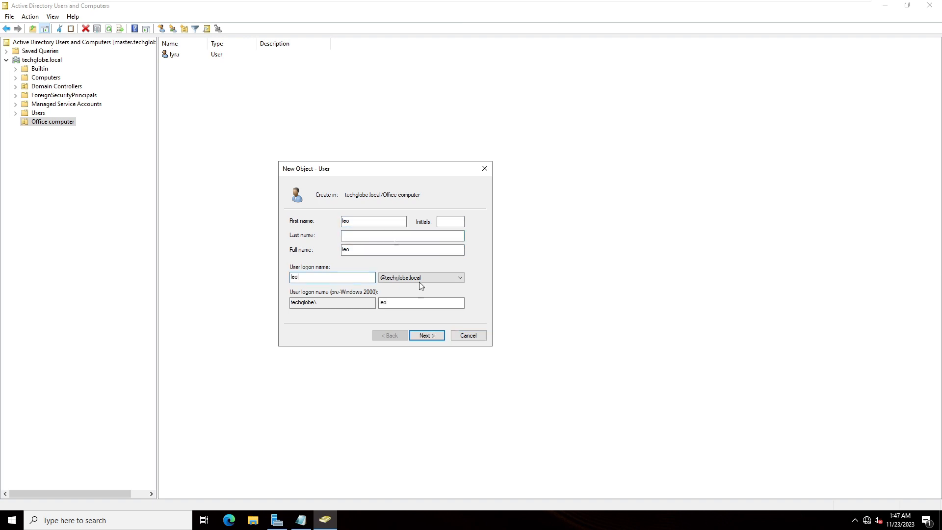
pyautogui.click(423, 336)
# - Enter and confirm the second user's password, allow neither forced nor user changes, set it to never expire, and finish the account
pyautogui.write('Password123')
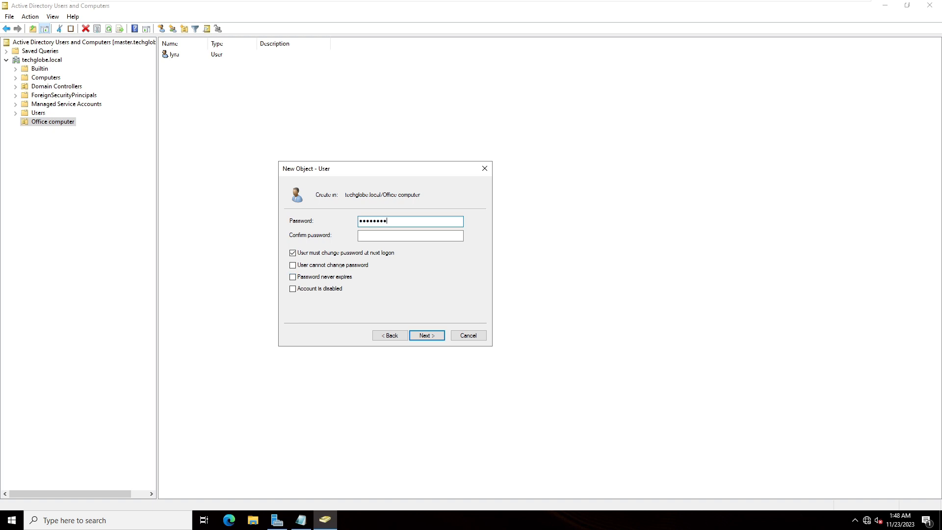
pyautogui.press('Tab')
pyautogui.write('Password123')
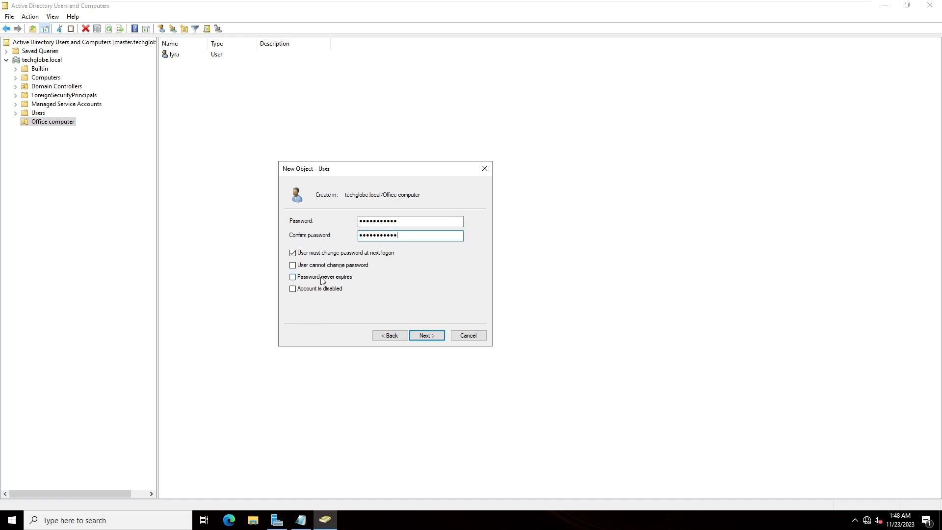
pyautogui.click(292, 265)
pyautogui.press('Return')
pyautogui.click(292, 253)
pyautogui.click(293, 276)
pyautogui.click(427, 336)
pyautogui.click(425, 335)
pyautogui.click(345, 221)
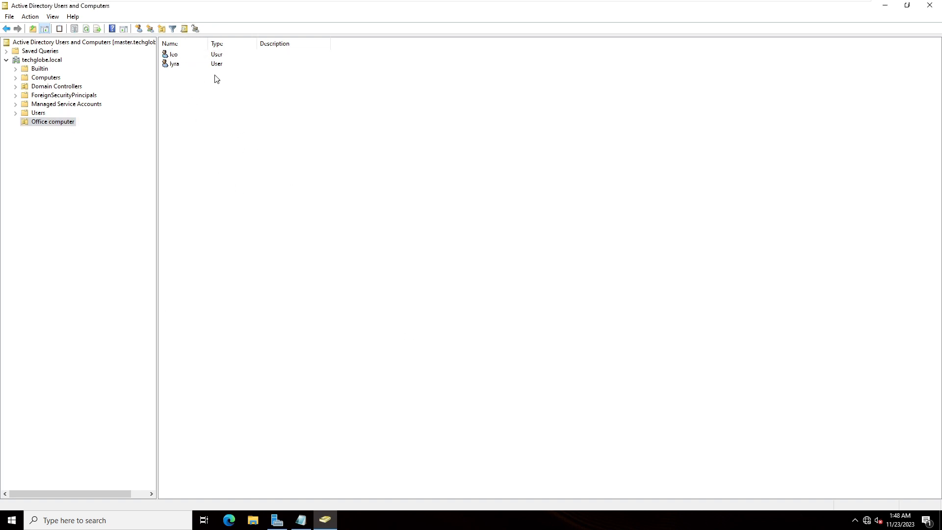
# - Create a global security group named sales in the Office computer unit
pyautogui.moveTo(207, 43); pyautogui.dragTo(299, 47)
pyautogui.rightClick(205, 111)
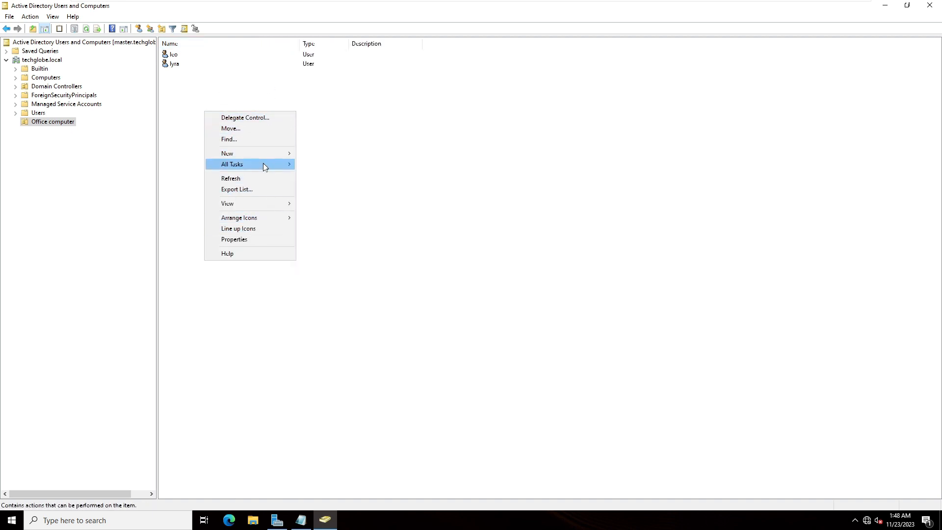
pyautogui.moveTo(248, 155)
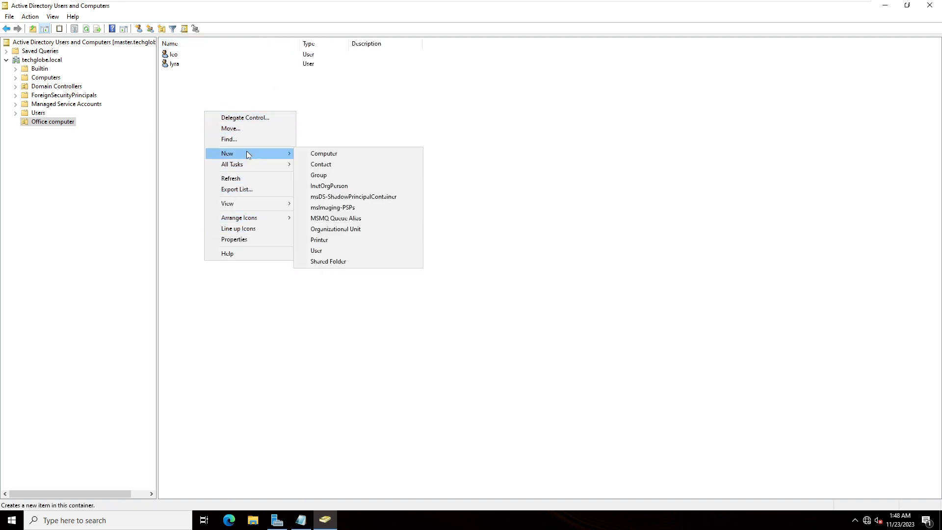
pyautogui.click(323, 175)
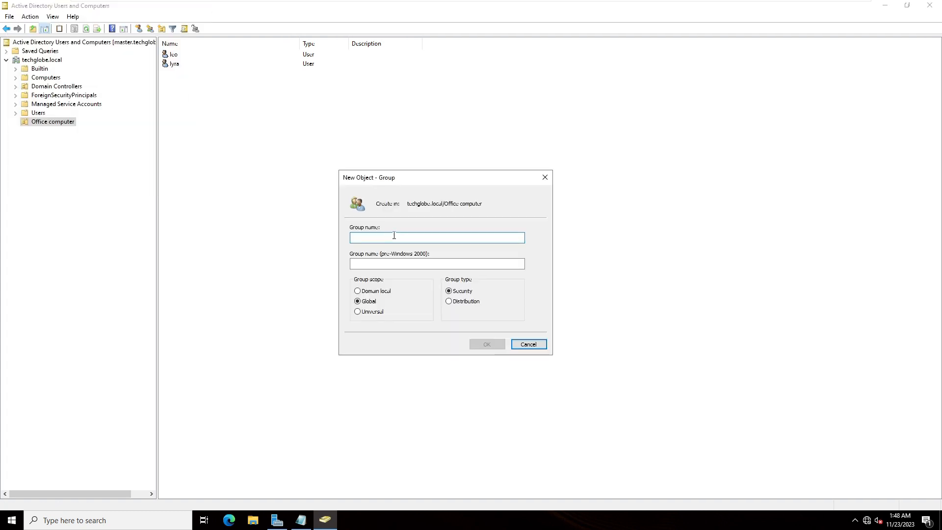
pyautogui.write('sales')
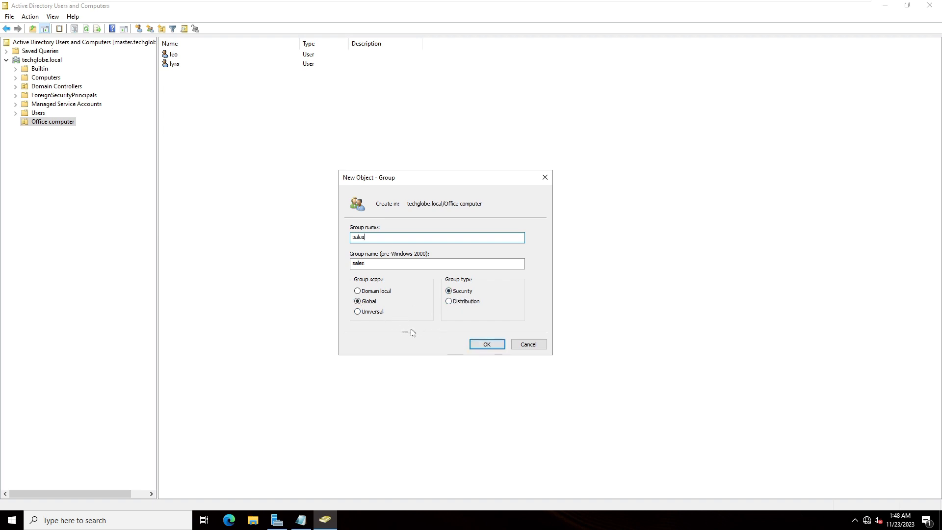
pyautogui.click(481, 343)
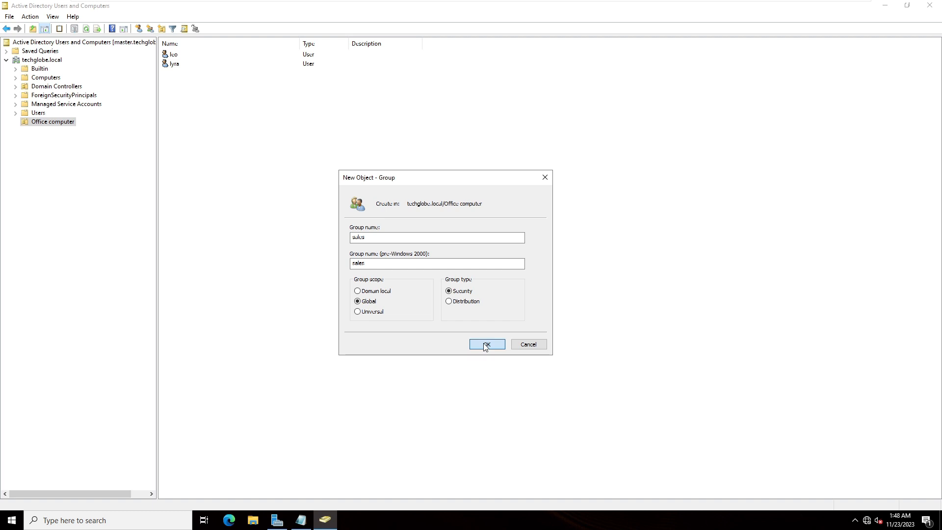
# - Create a global security group named marketing in the Office computer unit
pyautogui.rightClick(254, 146)
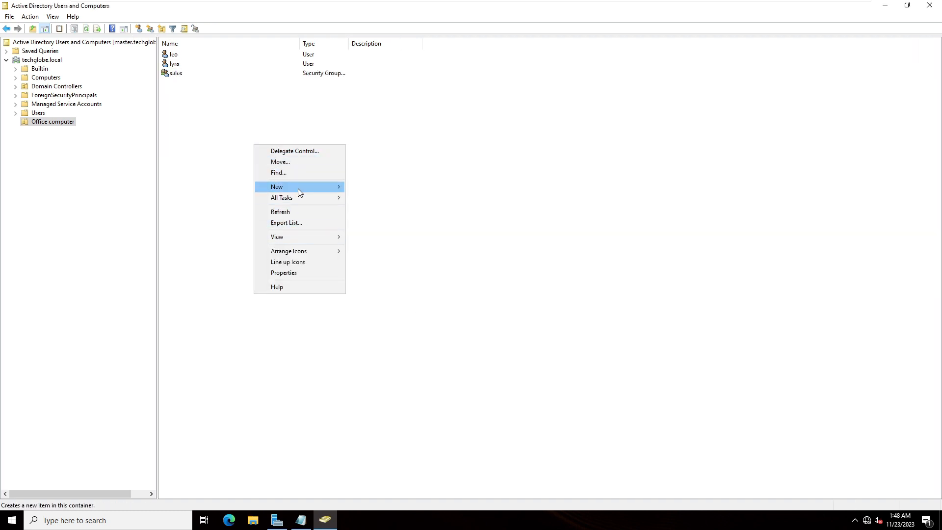
pyautogui.moveTo(299, 188)
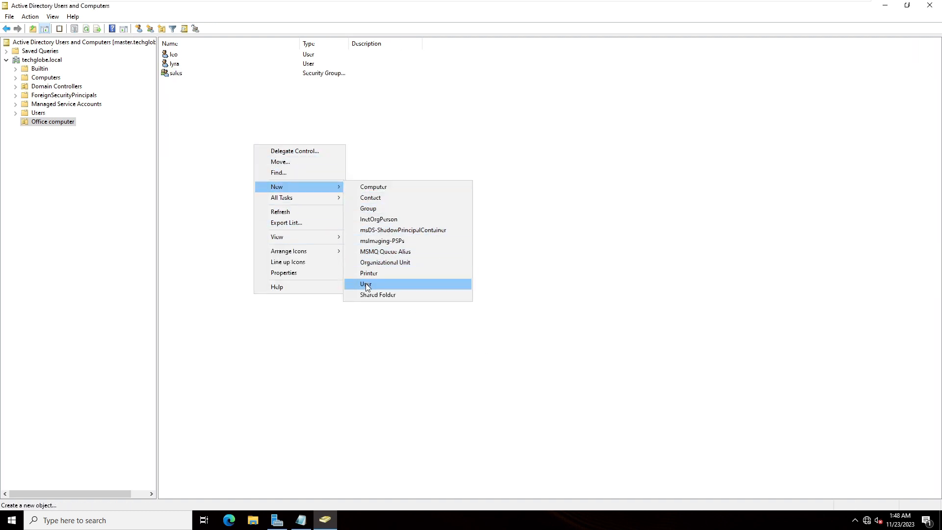
pyautogui.click(369, 210)
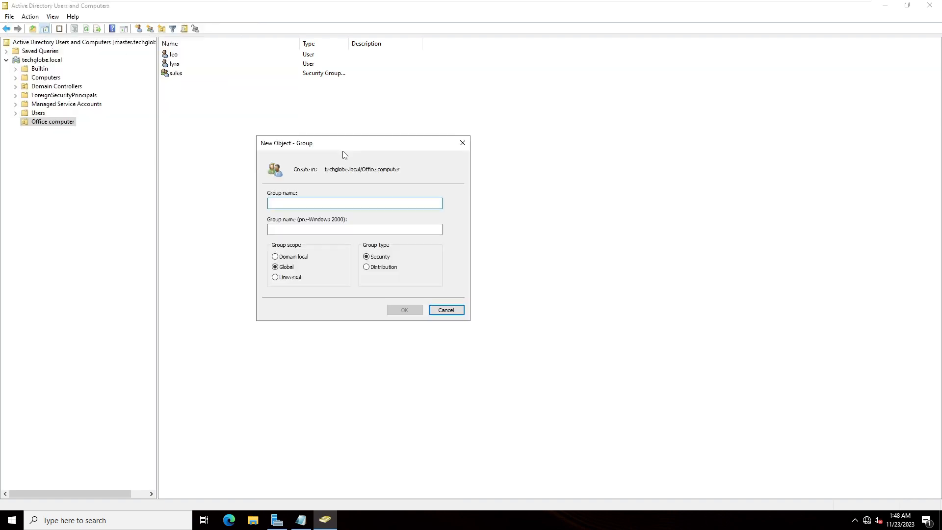
pyautogui.write('mak')
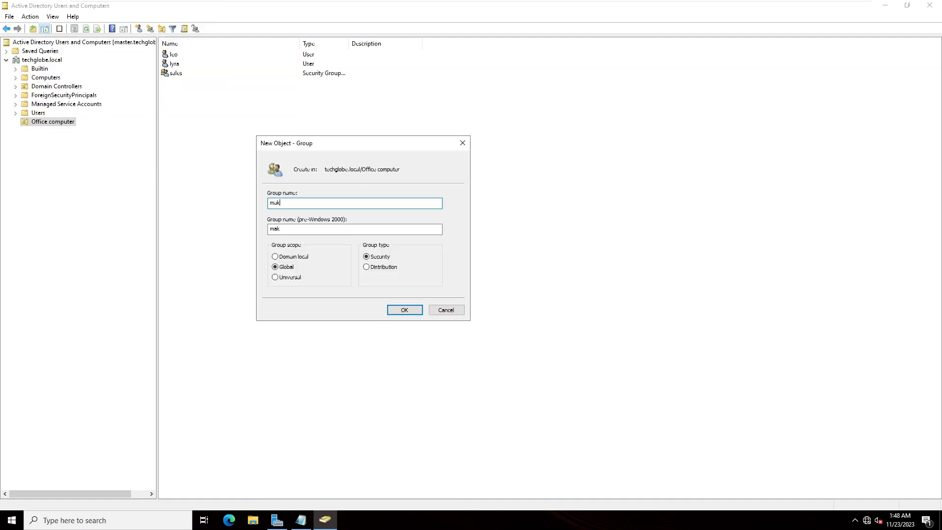
pyautogui.write('keting')
pyautogui.click(407, 309)
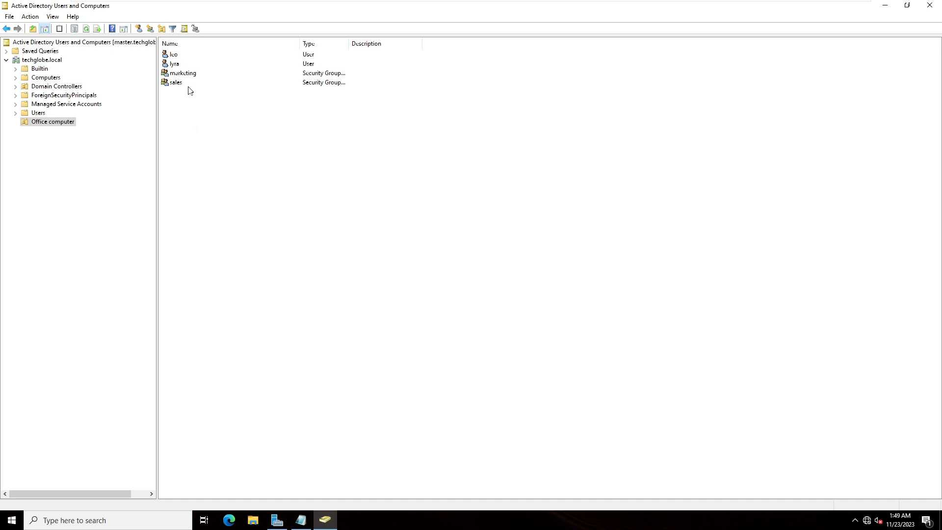
# - Add the second listed Office computer user as a member of the marketing group and apply the change
pyautogui.rightClick(172, 76)
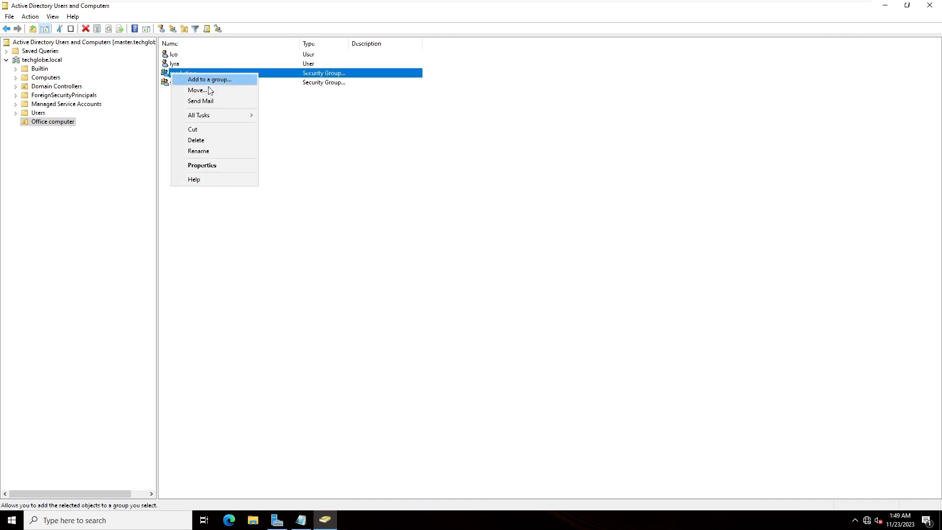
pyautogui.click(204, 166)
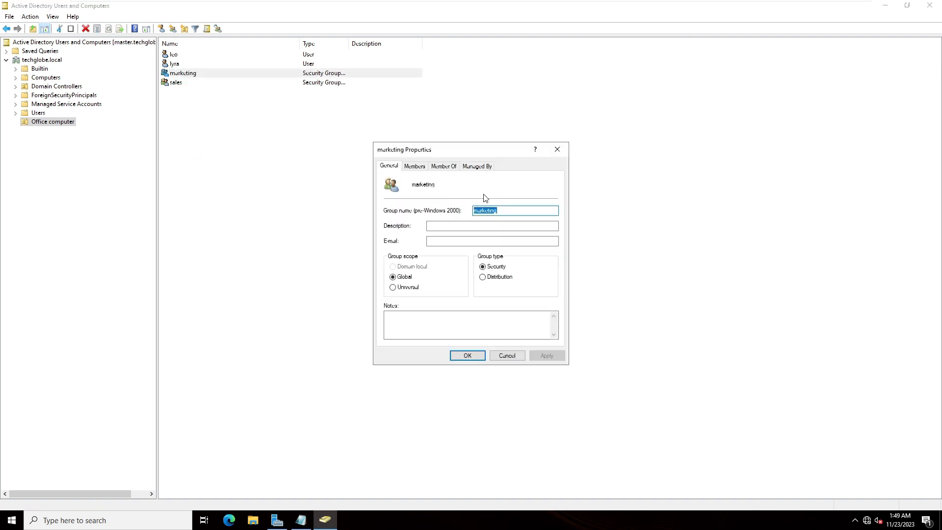
pyautogui.click(415, 167)
pyautogui.click(400, 326)
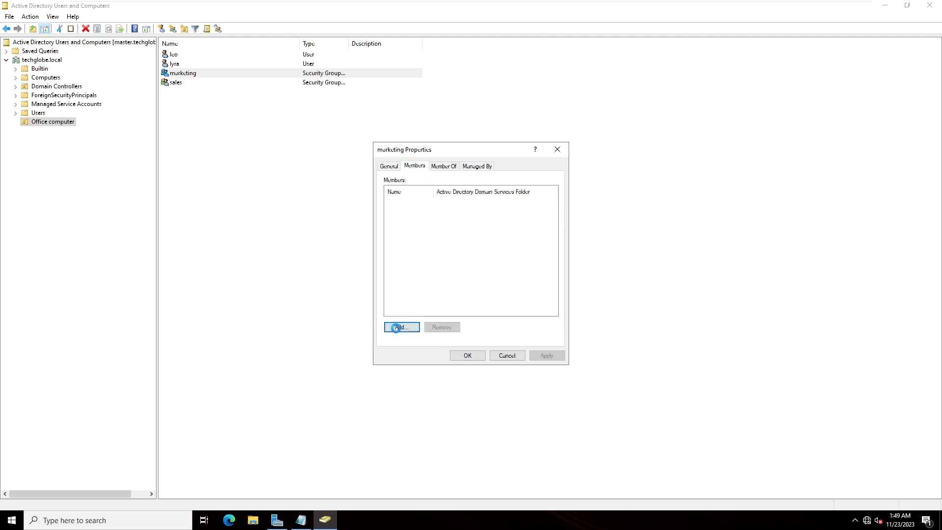
pyautogui.write('lyra')
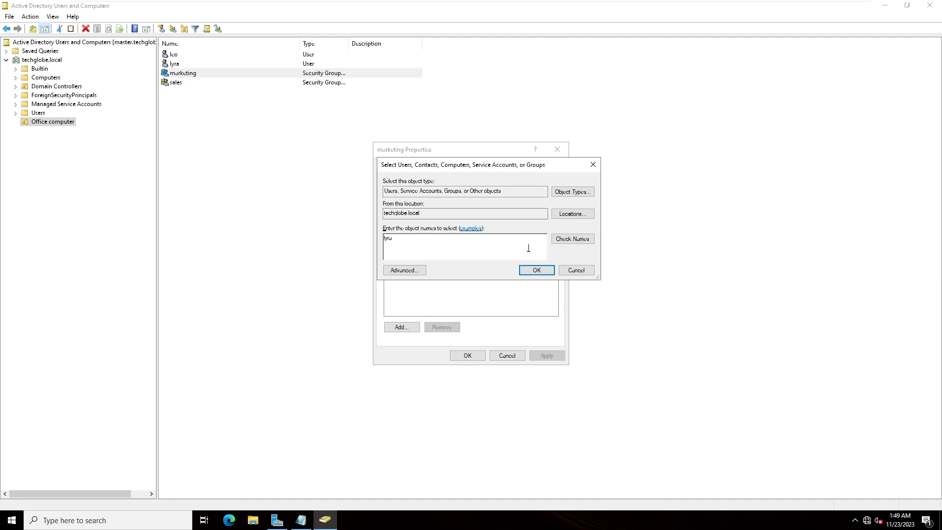
pyautogui.click(573, 239)
pyautogui.click(537, 270)
pyautogui.click(546, 356)
pyautogui.click(469, 357)
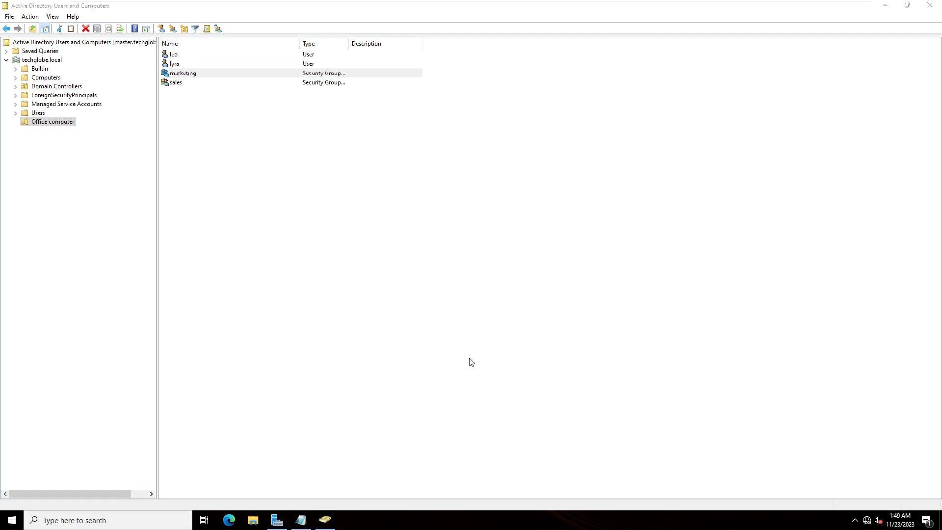
# - Add the first listed Office computer user as a member of the sales group and apply the change
pyautogui.rightClick(170, 83)
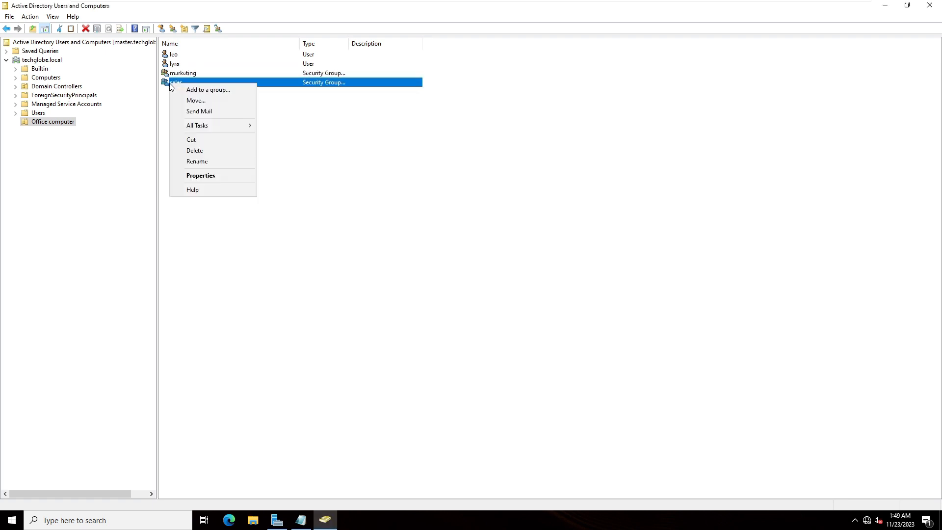
pyautogui.click(206, 176)
pyautogui.click(416, 167)
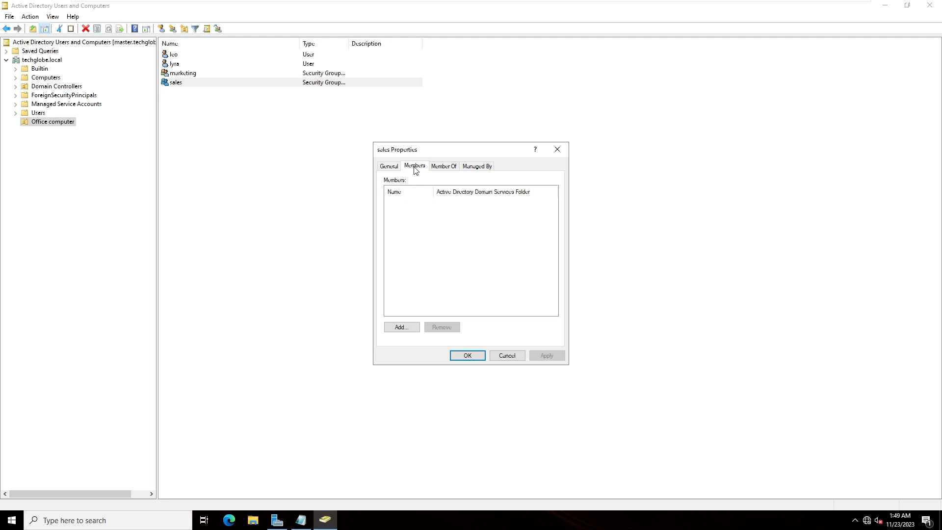
pyautogui.click(398, 327)
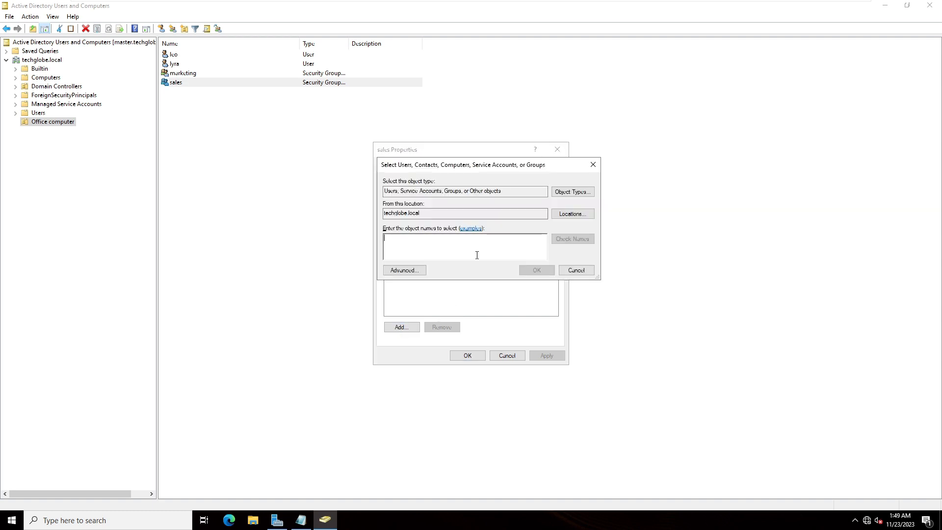
pyautogui.write('leo')
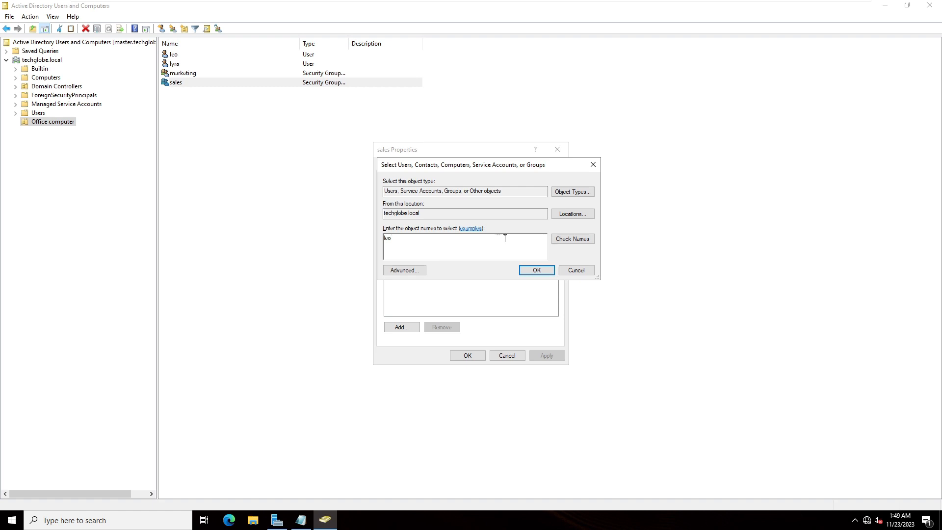
pyautogui.click(561, 239)
pyautogui.click(538, 271)
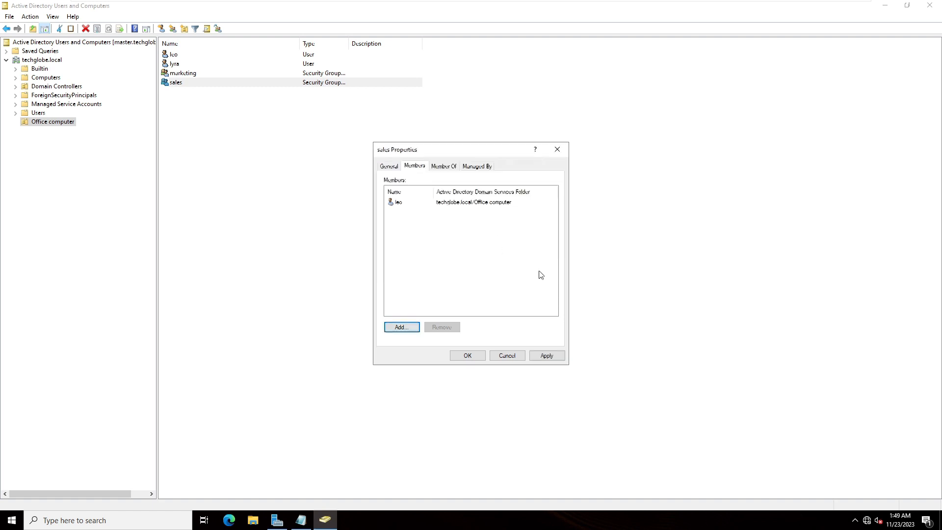
pyautogui.click(553, 356)
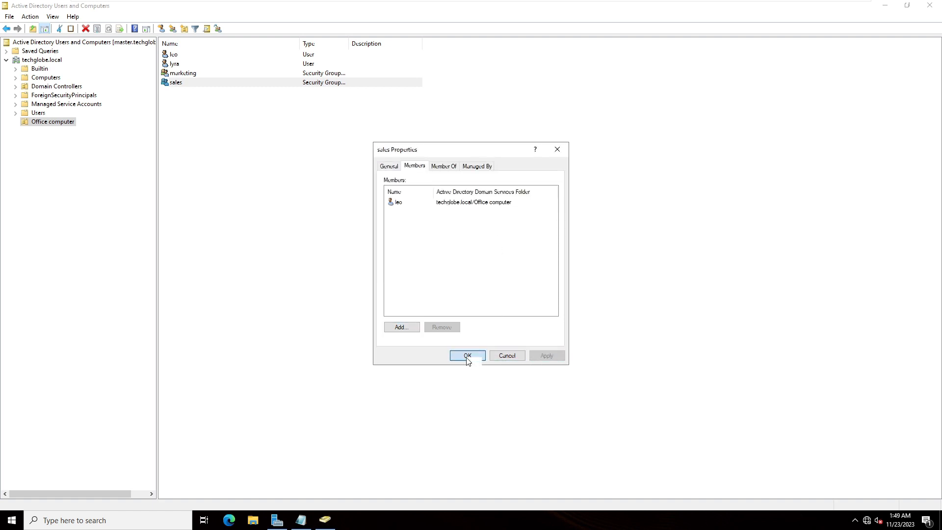
pyautogui.click(467, 357)
# - Check the member list of the marketing group, then close its properties
pyautogui.click(255, 103)
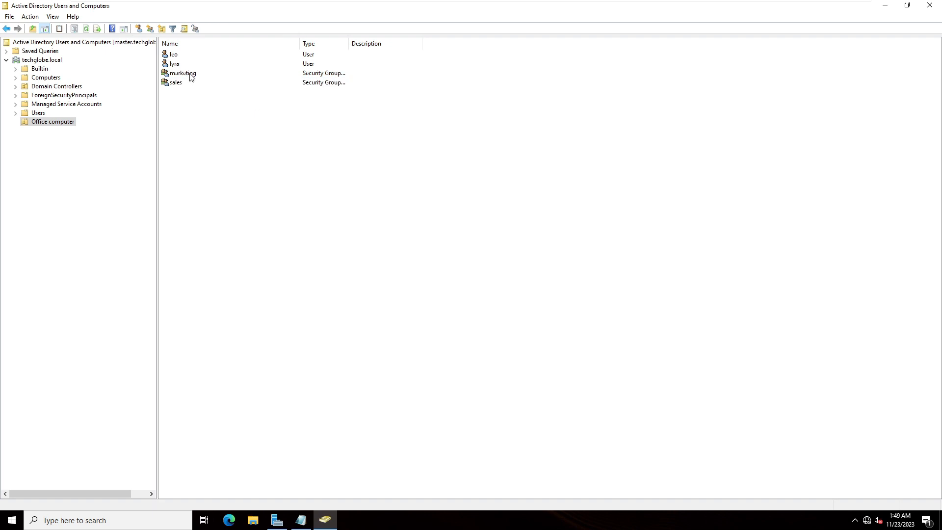
pyautogui.doubleClick(189, 74)
pyautogui.click(417, 168)
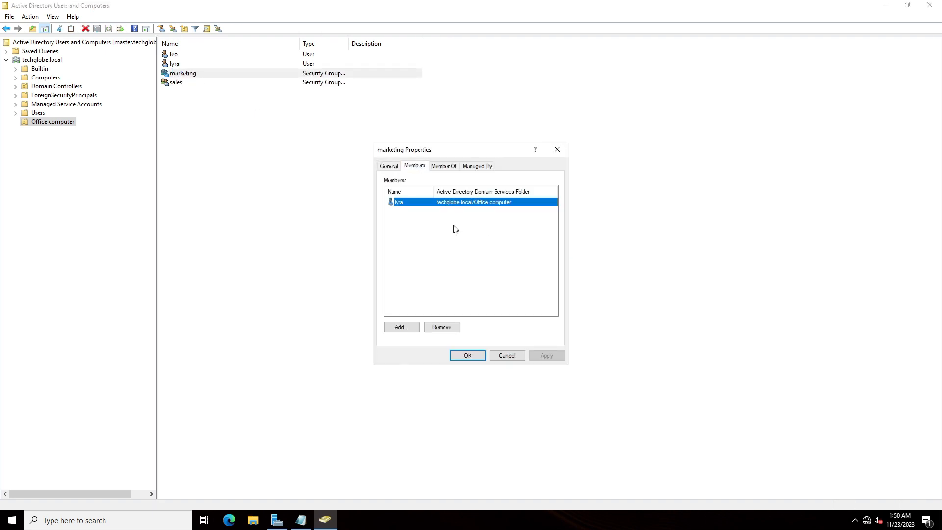
pyautogui.click(558, 150)
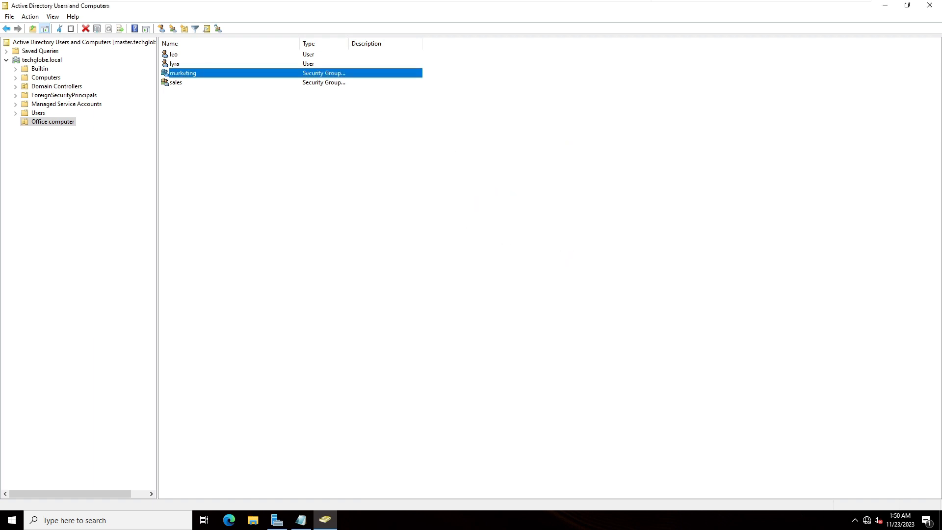
# - Switch to the Windows 10 client machine and open the system information page for This PC
pyautogui.click(587, 7)
pyautogui.click(568, 121)
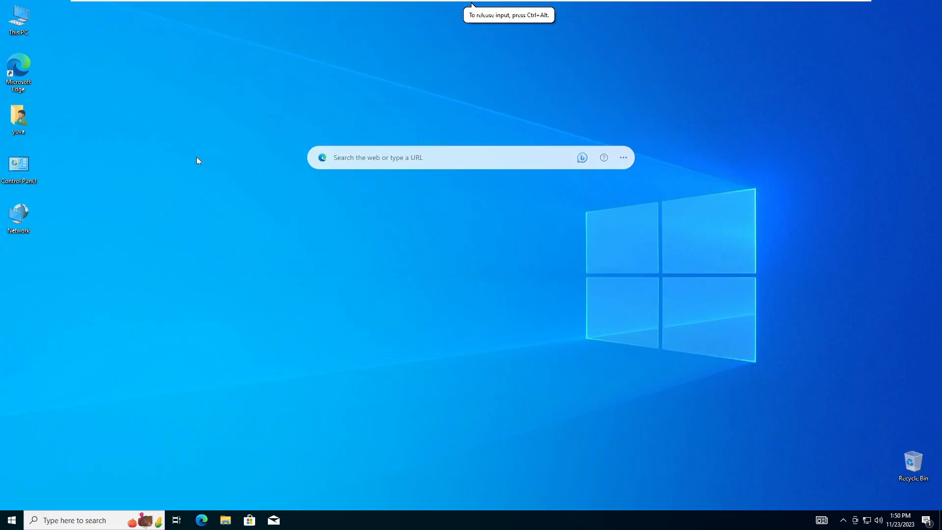
pyautogui.rightClick(28, 19)
pyautogui.click(59, 134)
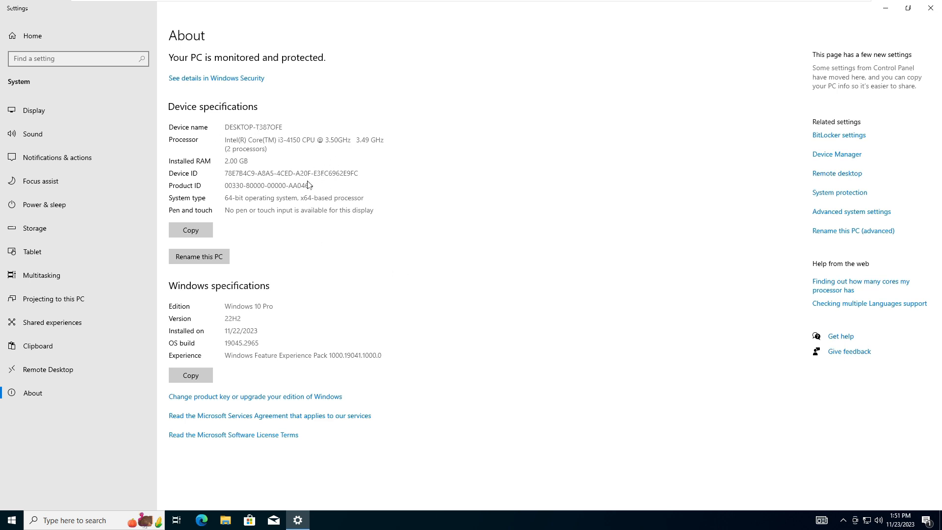
# - Rename the Windows 10 PC to client1 and restart it immediately
pyautogui.click(211, 261)
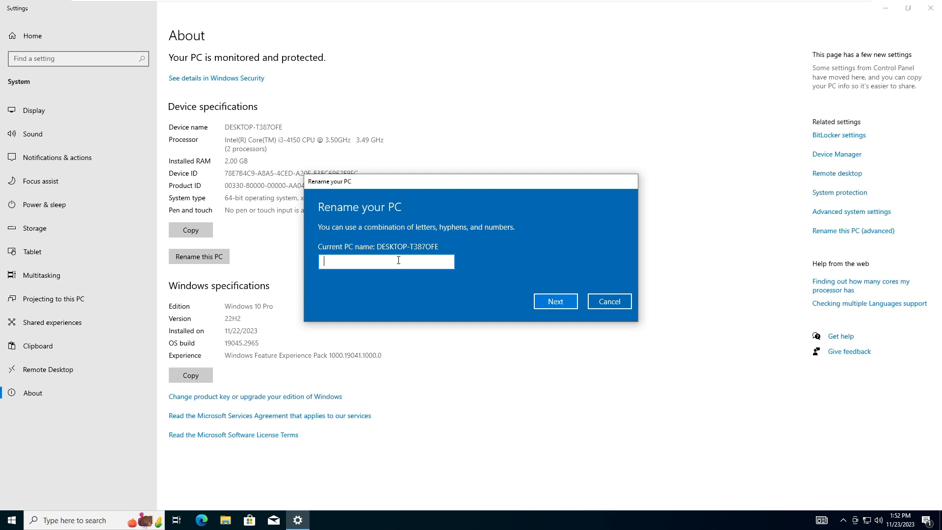
pyautogui.write('client1')
pyautogui.click(553, 302)
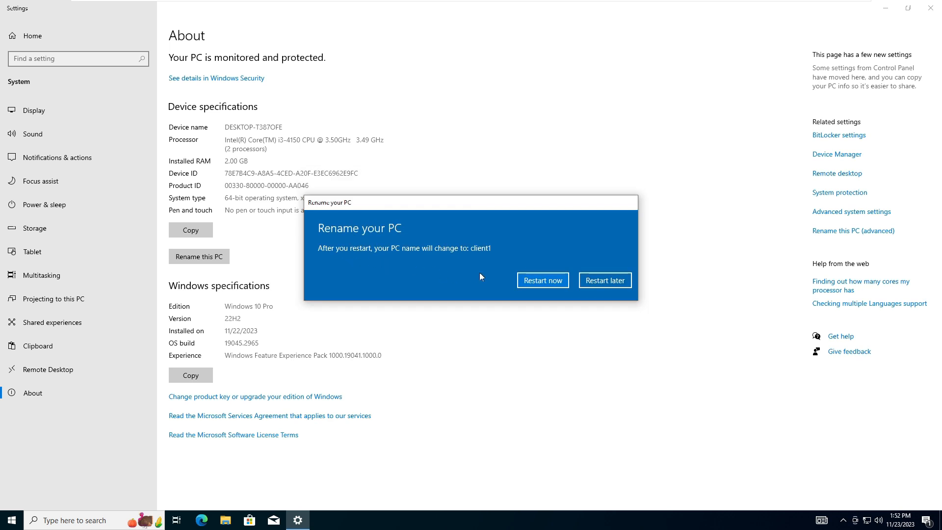
pyautogui.click(537, 281)
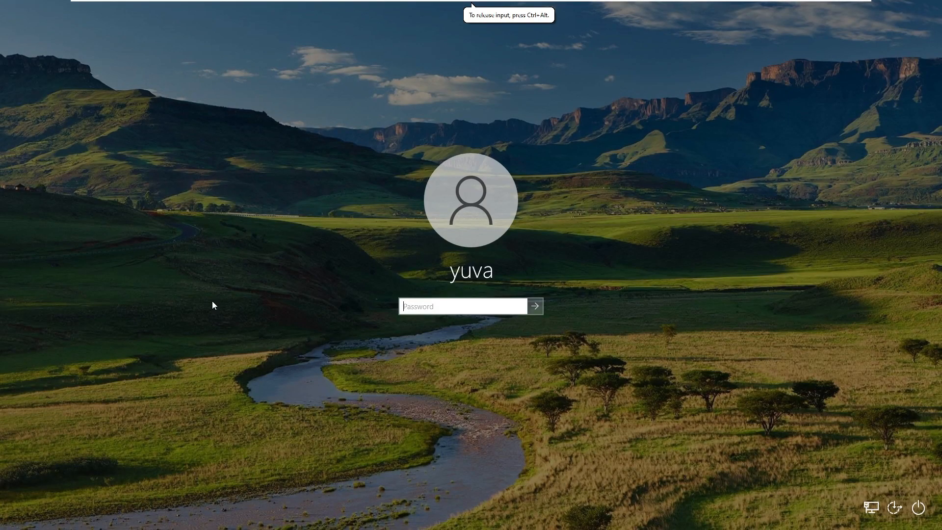
# - Sign in to the restarted client with the local account password and reopen its system information page
pyautogui.write('••••••••')
pyautogui.press('Return')
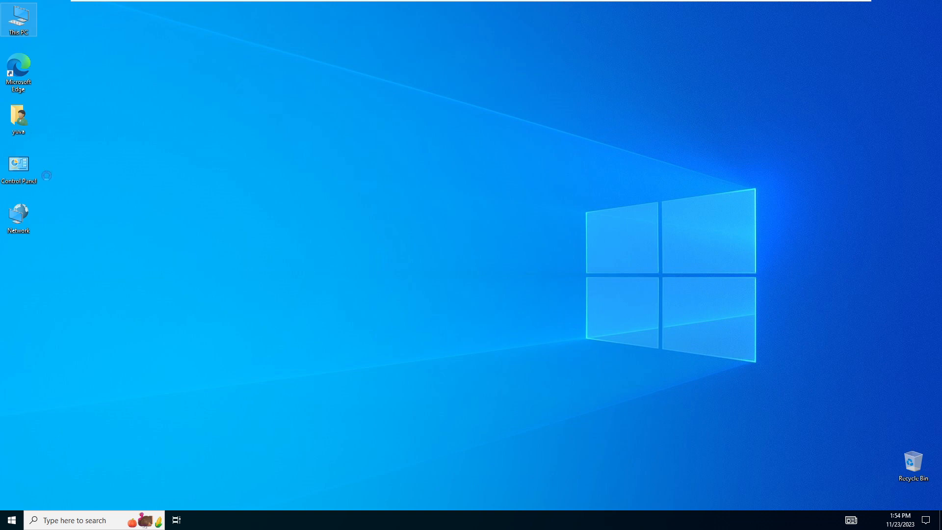
pyautogui.click(60, 132)
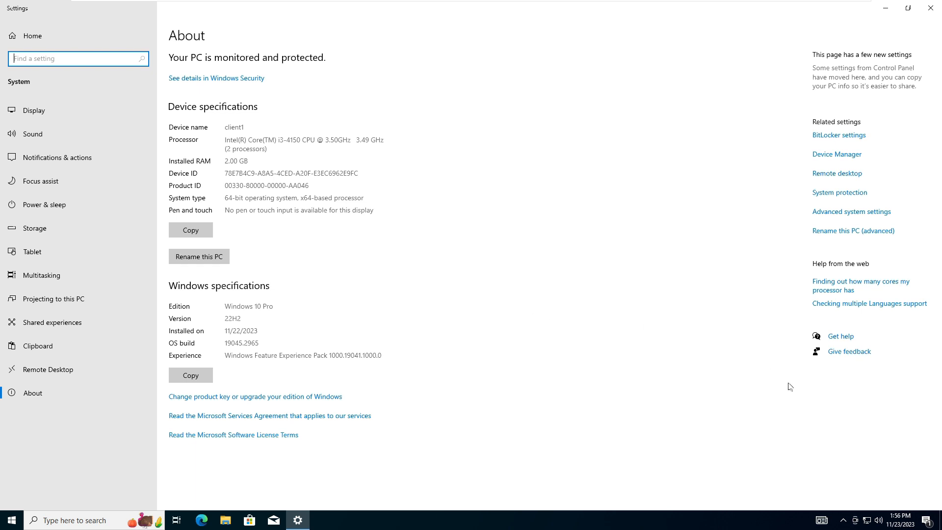
# - Open the properties of the Ethernet0 network adapter on the client
pyautogui.rightClick(864, 523)
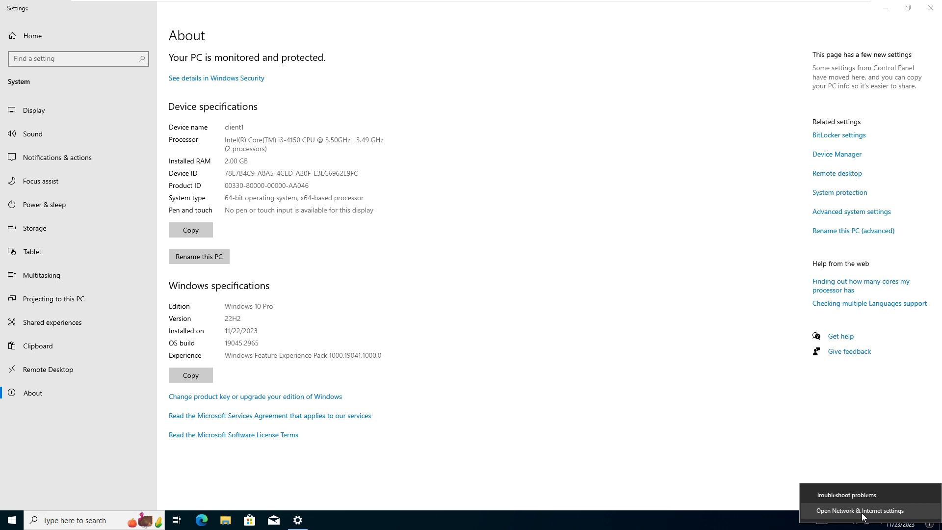
pyautogui.click(887, 514)
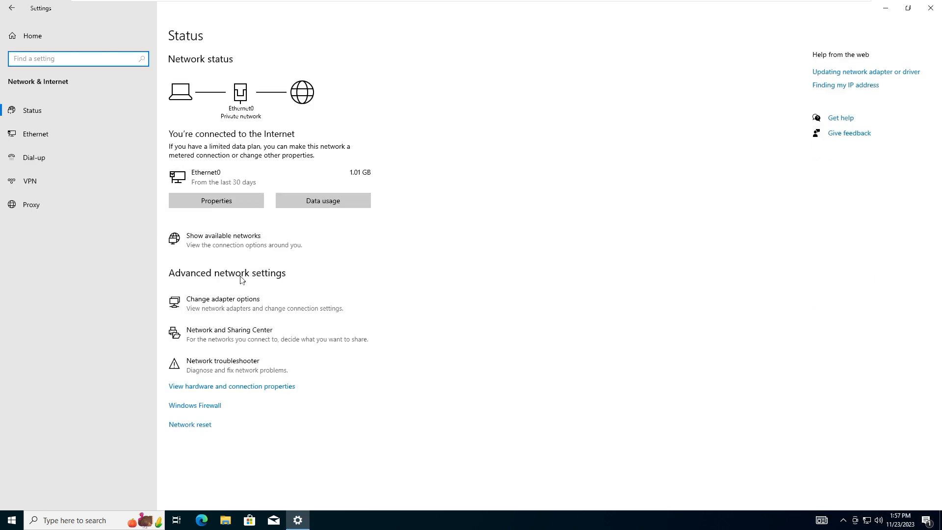
pyautogui.click(226, 306)
pyautogui.rightClick(224, 168)
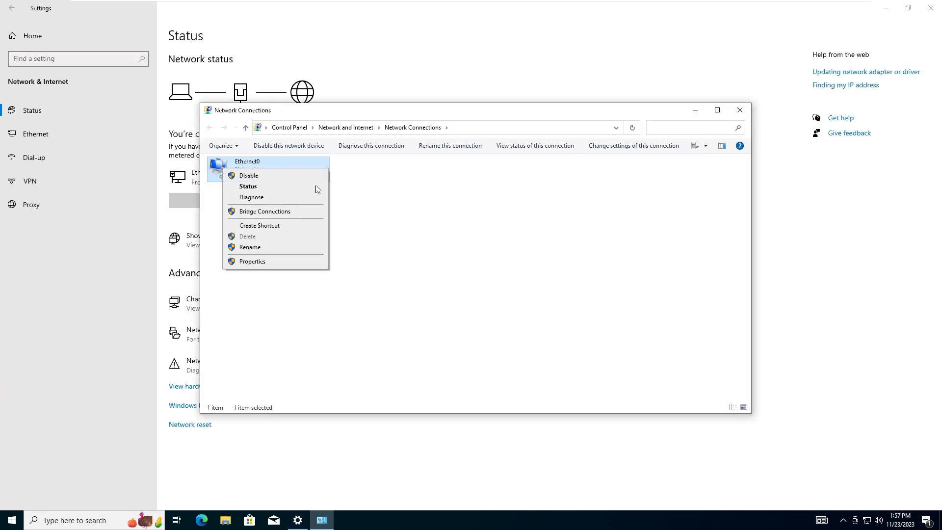
pyautogui.click(252, 262)
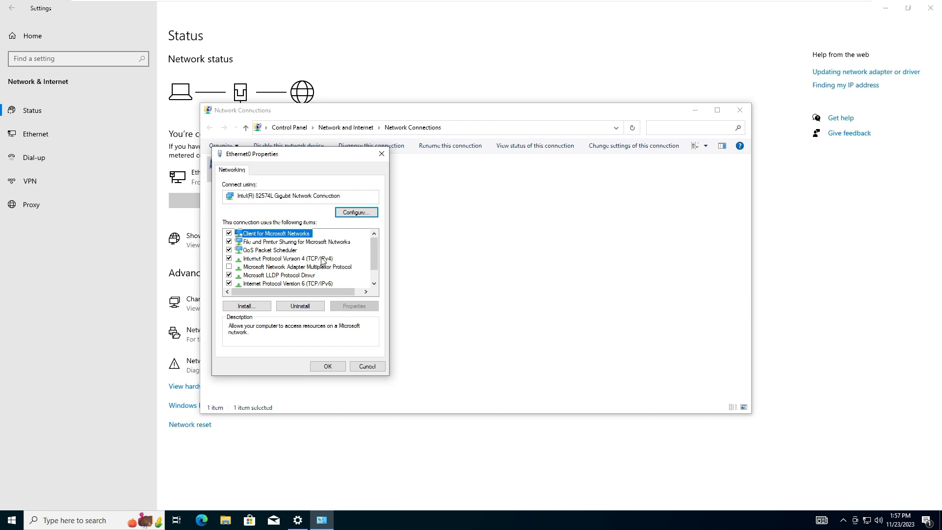
# - Open the adapter's Internet Protocol Version 4 properties and select manual IP and DNS addressing
pyautogui.doubleClick(322, 259)
pyautogui.click(248, 263)
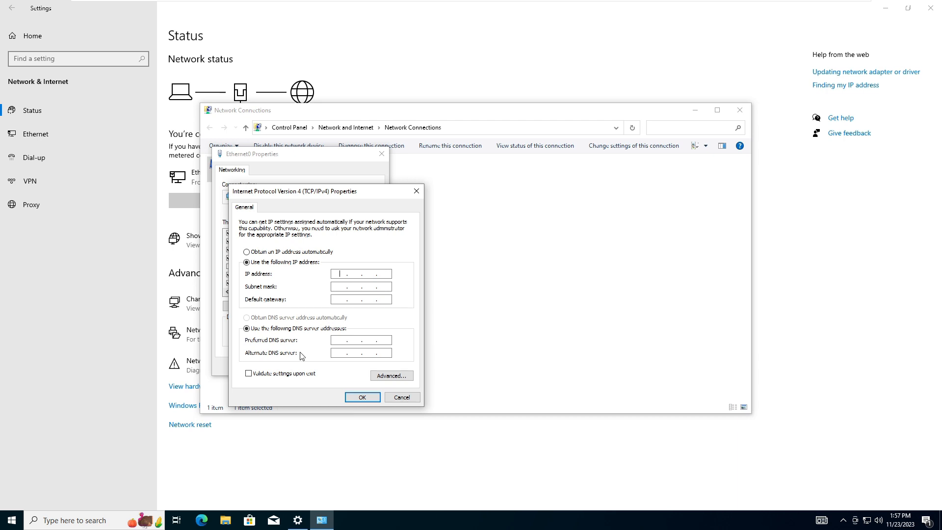
# - Open a command prompt beside the IPv4 properties dialog and display the client's current network configuration with ipconfig
pyautogui.press('super+r')
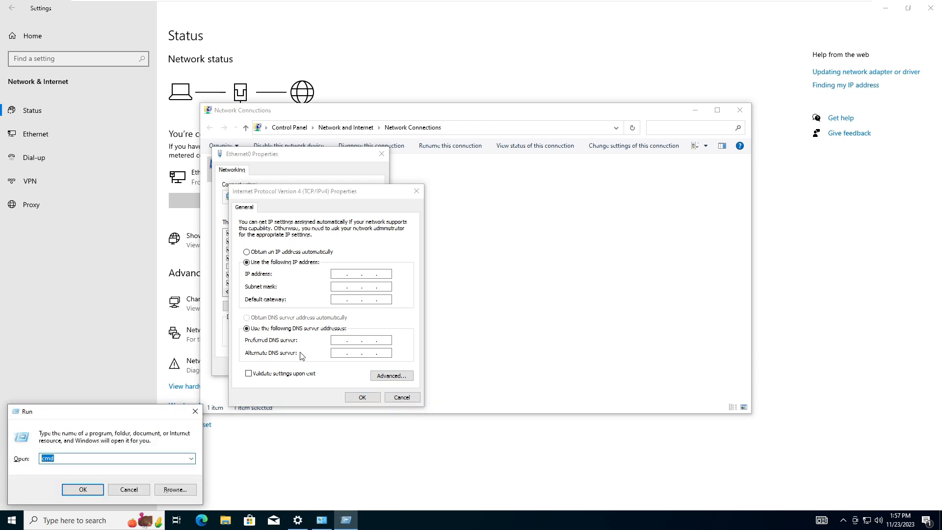
pyautogui.write('cmd')
pyautogui.press('Return')
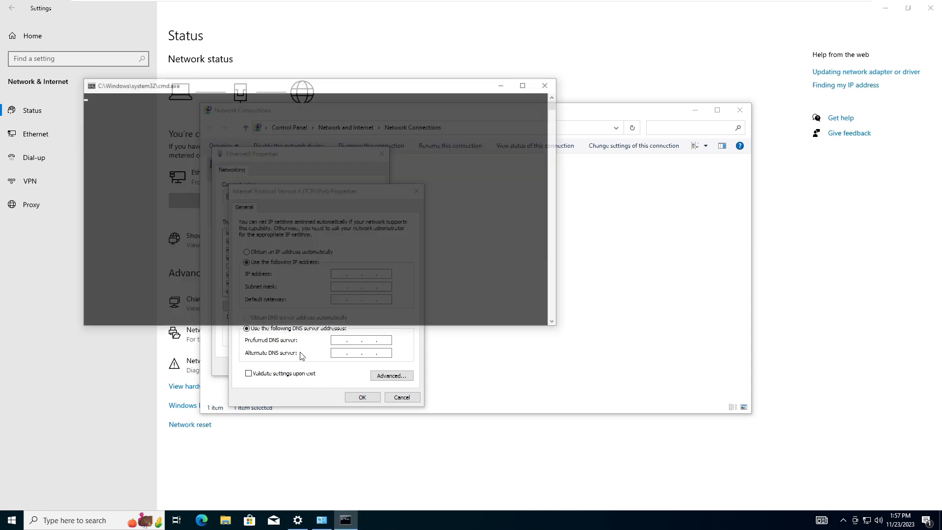
pyautogui.moveTo(296, 89); pyautogui.dragTo(621, 130)
pyautogui.click(584, 187)
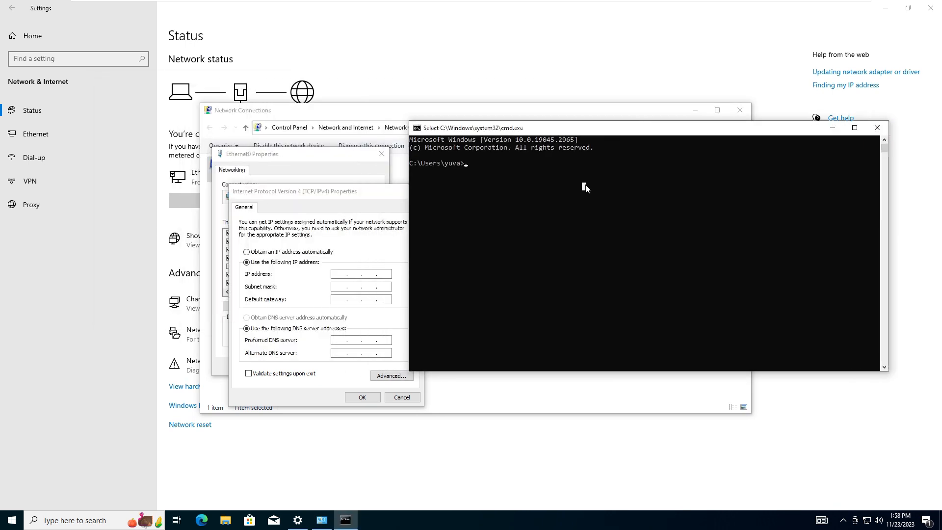
pyautogui.write('ip')
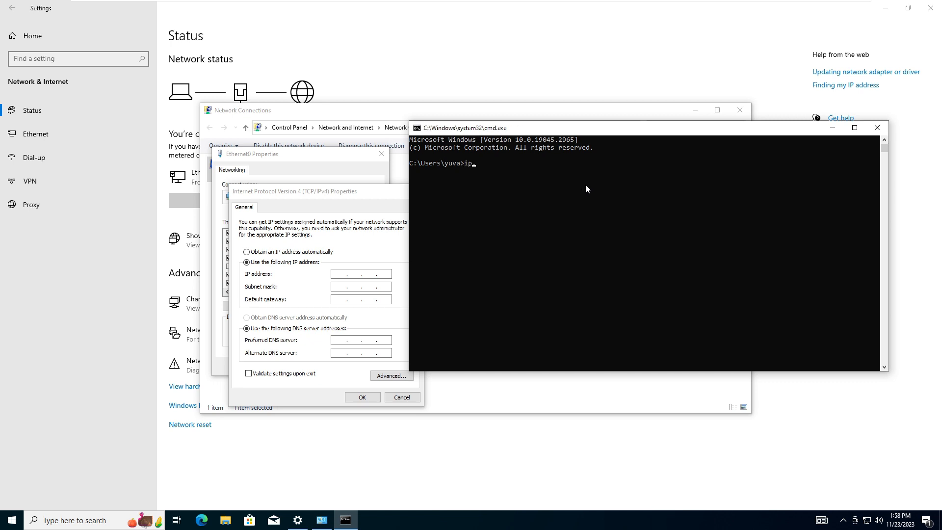
pyautogui.write('config')
pyautogui.press('Return')
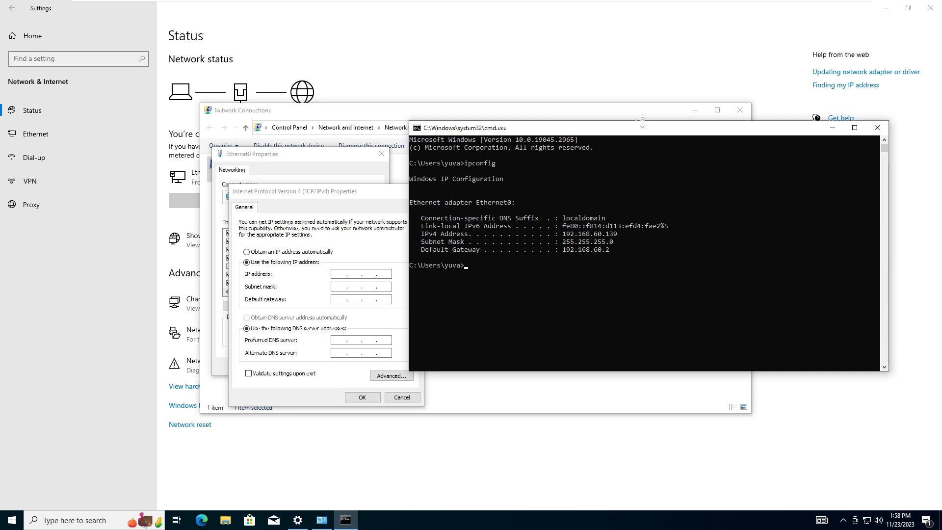
pyautogui.moveTo(608, 128); pyautogui.dragTo(660, 81)
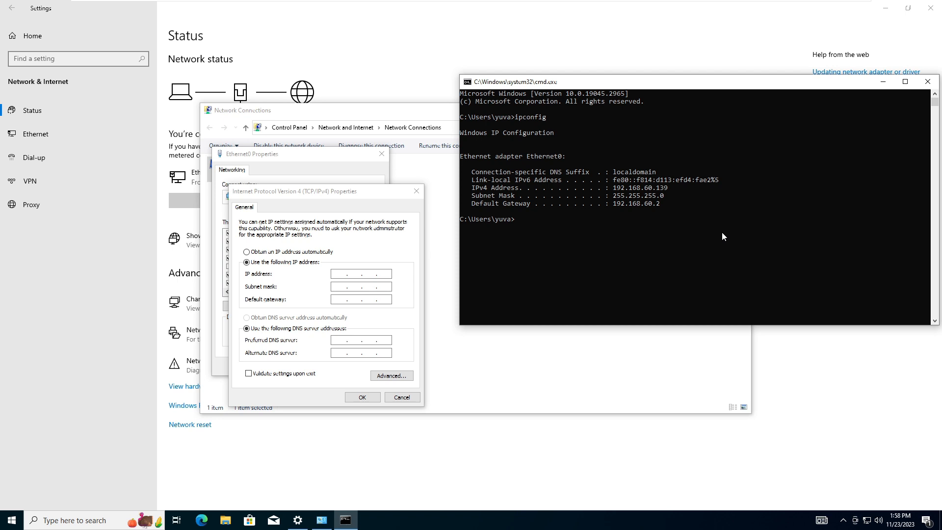
# - Ping 192.168.60.140 from the client to test the connection to the server
pyautogui.write('ping 192.168.60.140')
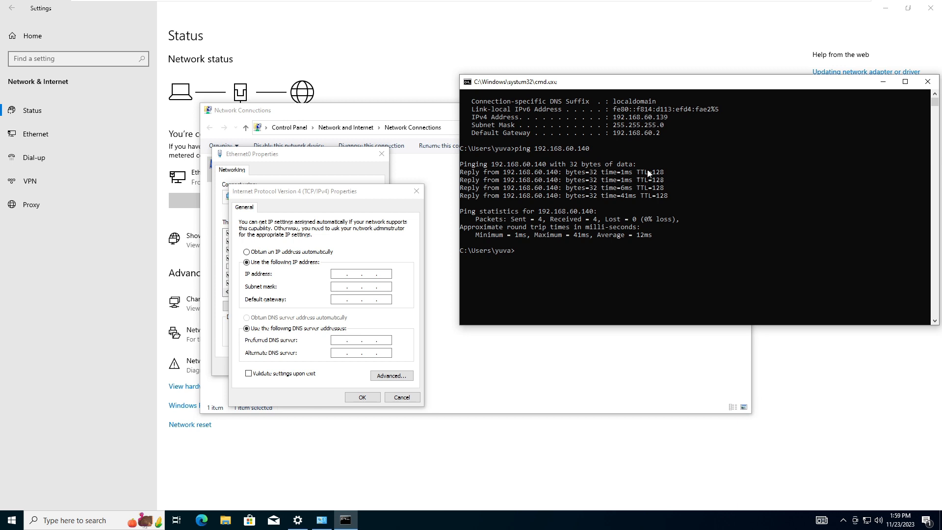
# - Save IPv4 address 192.168.60.139, subnet mask 255.255.255.0, default gateway 192.168.60.2 and preferred DNS server 192.168.60.140 for Ethernet0, and close Network Connections
pyautogui.click(369, 269)
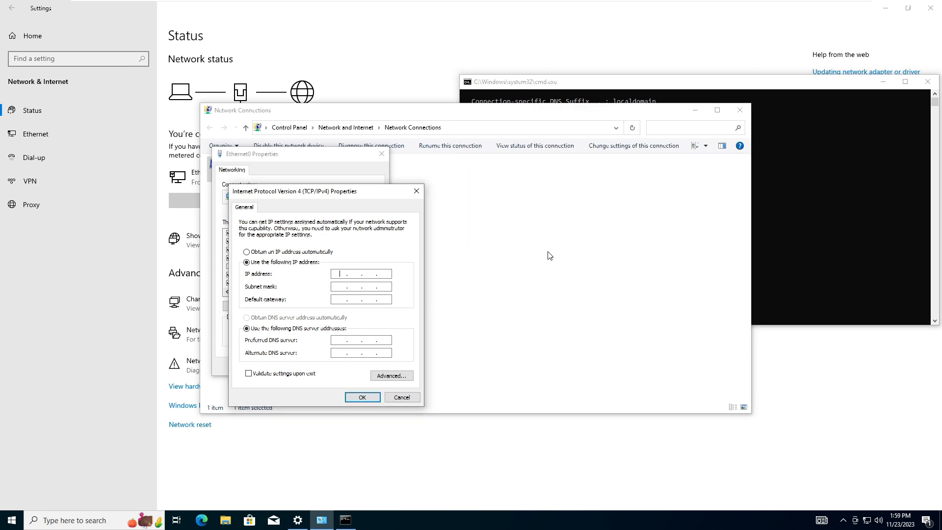
pyautogui.write('192 . 168 . 60 . 139')
pyautogui.press('Tab')
pyautogui.press('Tab')
pyautogui.write('192 . 168')
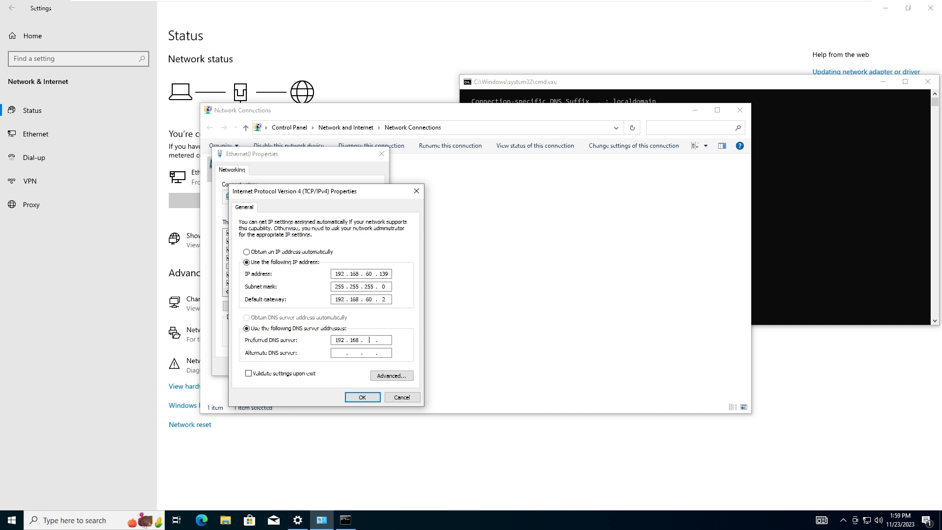
pyautogui.write('40')
pyautogui.click(361, 397)
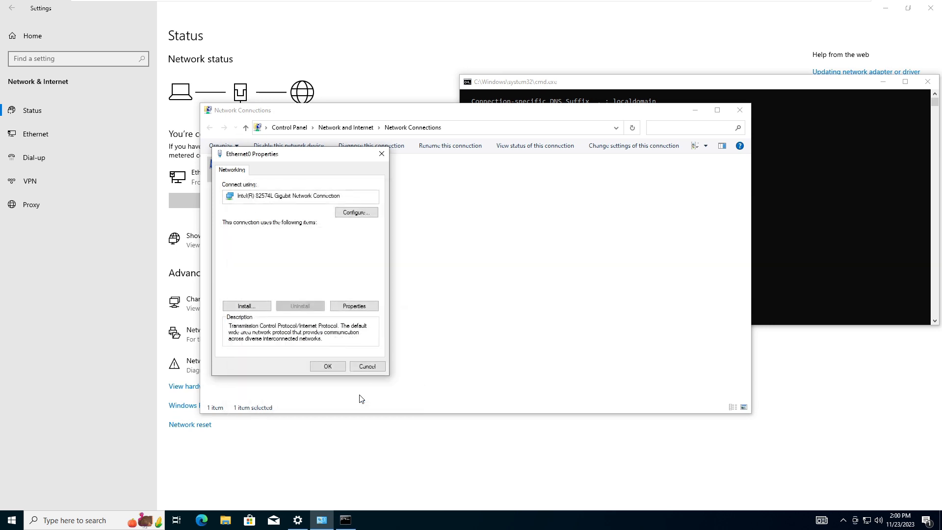
pyautogui.click(329, 367)
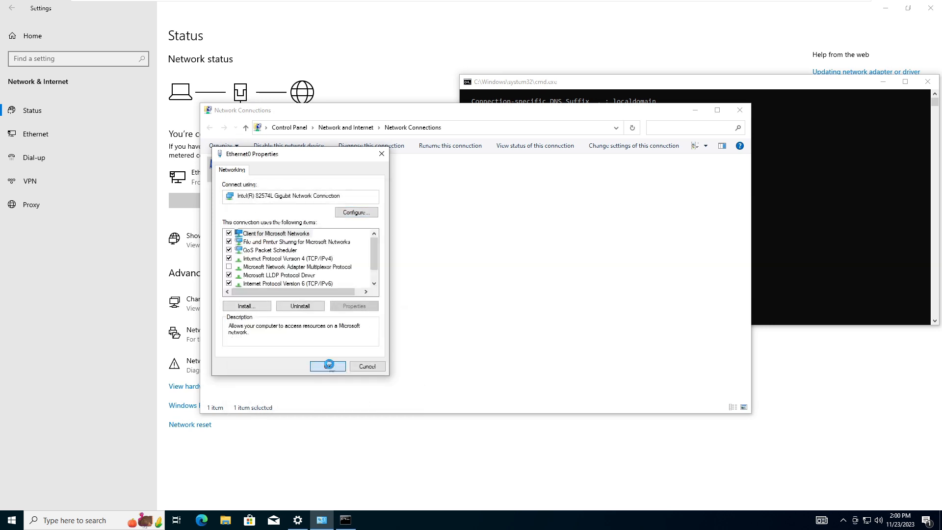
pyautogui.click(740, 109)
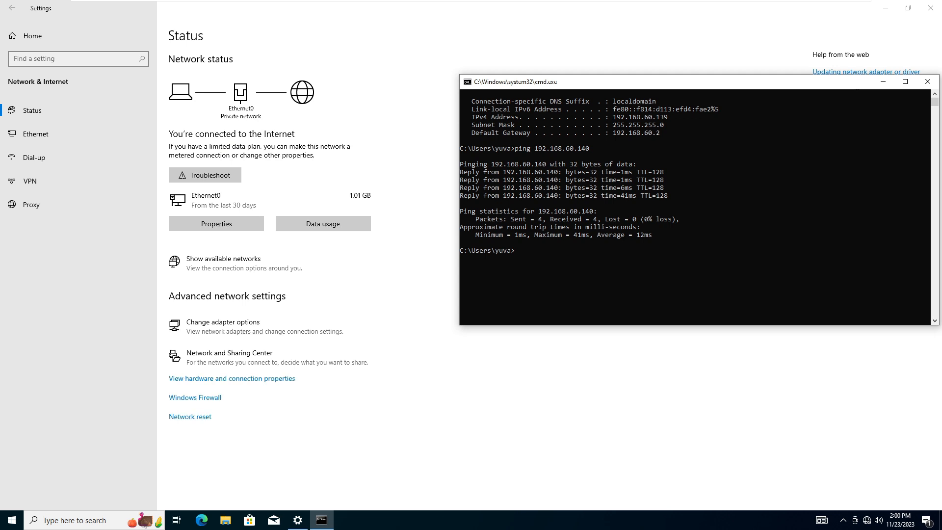
# - Repeat the ping to 192.168.60.140 with the static address settings in place
pyautogui.moveTo(834, 83); pyautogui.dragTo(778, 156)
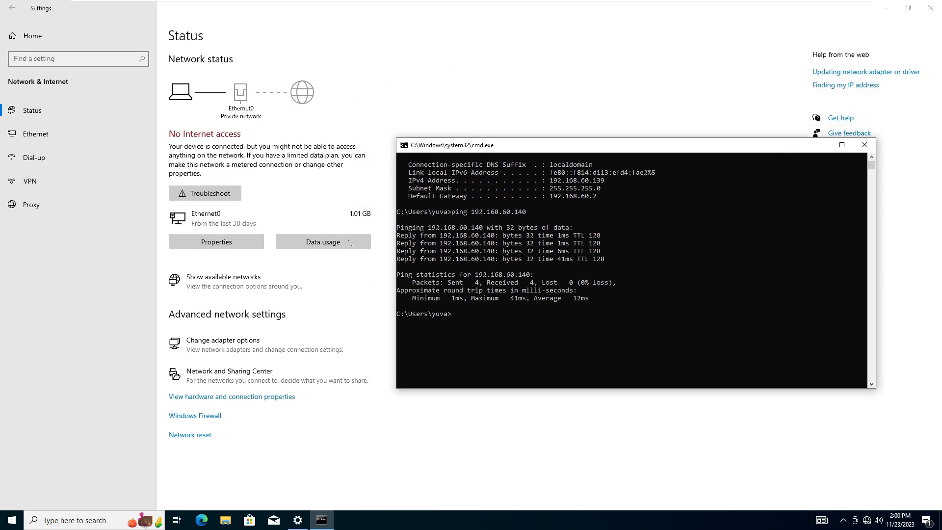
pyautogui.click(599, 314)
pyautogui.press('Up')
pyautogui.press('Return')
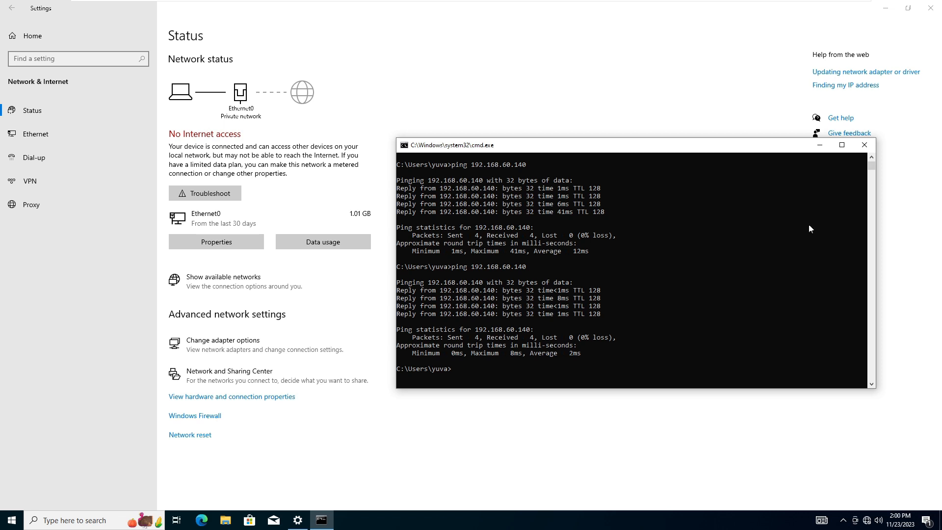
# - Open the Computer Name/Domain Changes dialog from the system properties of This PC
pyautogui.click(689, 102)
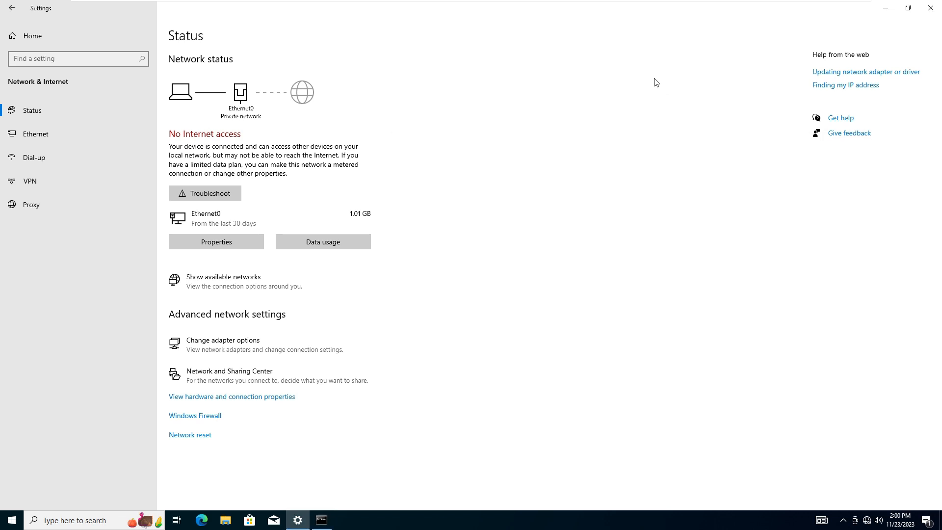
pyautogui.click(887, 10)
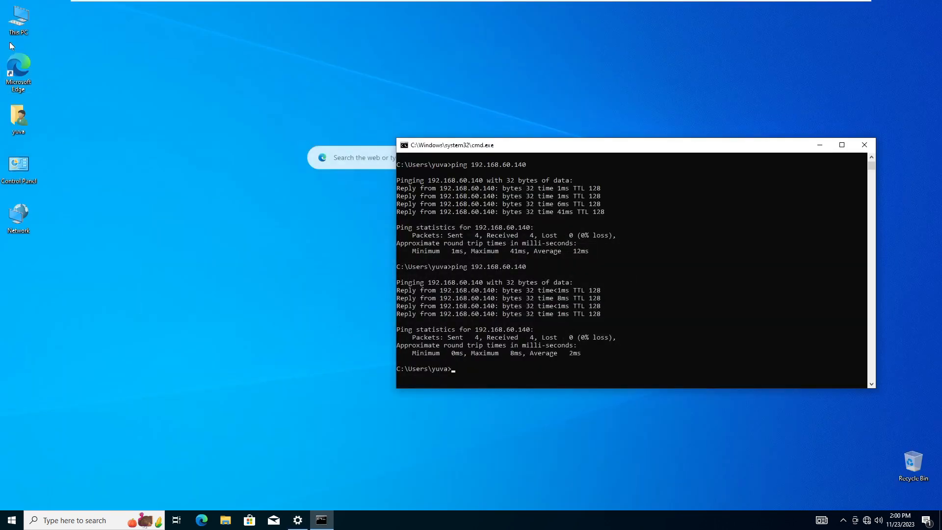
pyautogui.rightClick(22, 20)
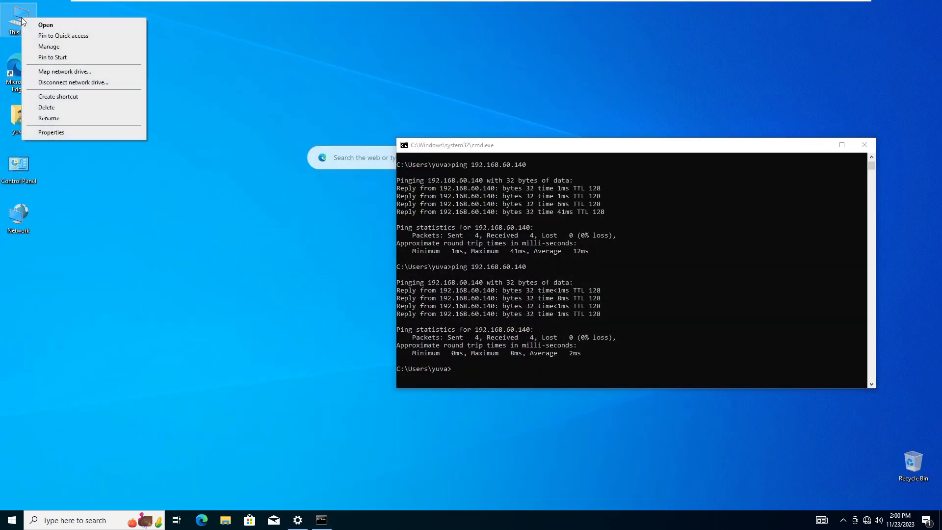
pyautogui.click(53, 131)
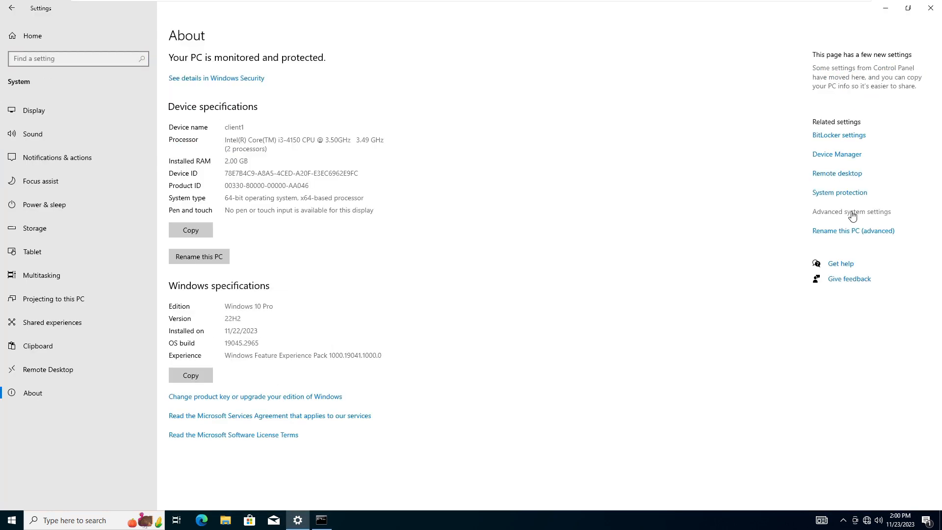
pyautogui.click(853, 212)
pyautogui.click(122, 115)
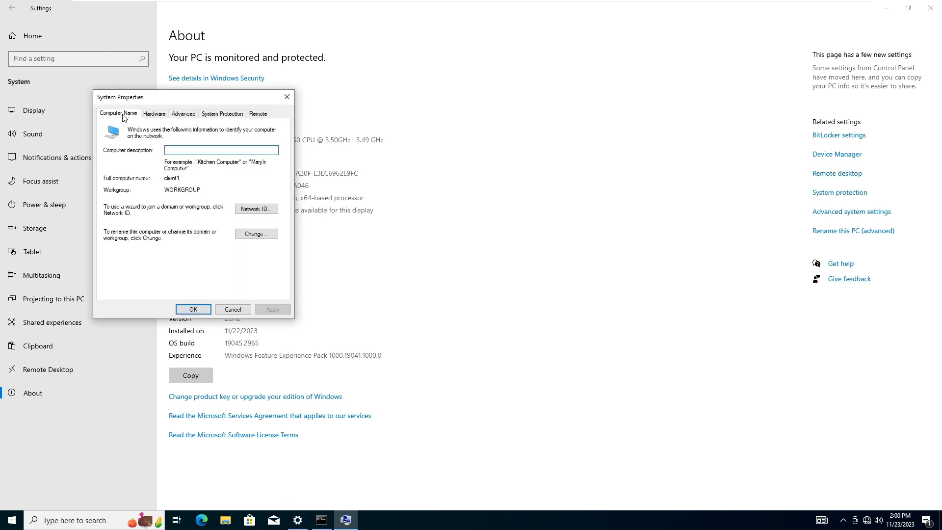
pyautogui.click(257, 235)
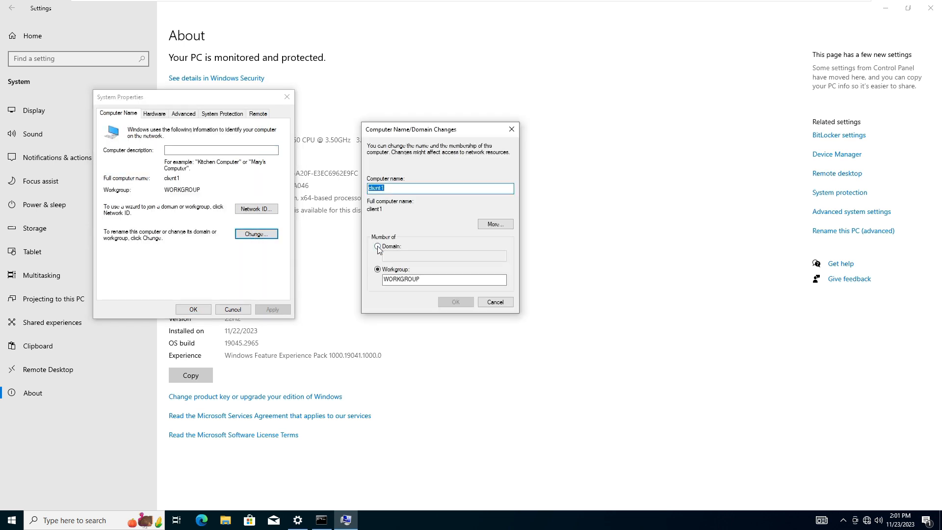
# - Change the computer's membership from workgroup to the domain techglobe.local and submit the change
pyautogui.click(378, 247)
pyautogui.click(408, 257)
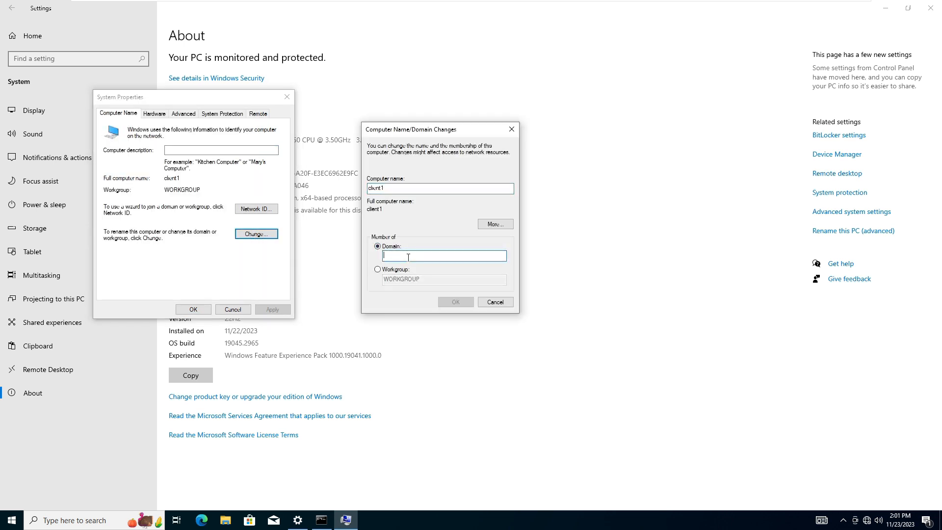
pyautogui.write('techglobe.local')
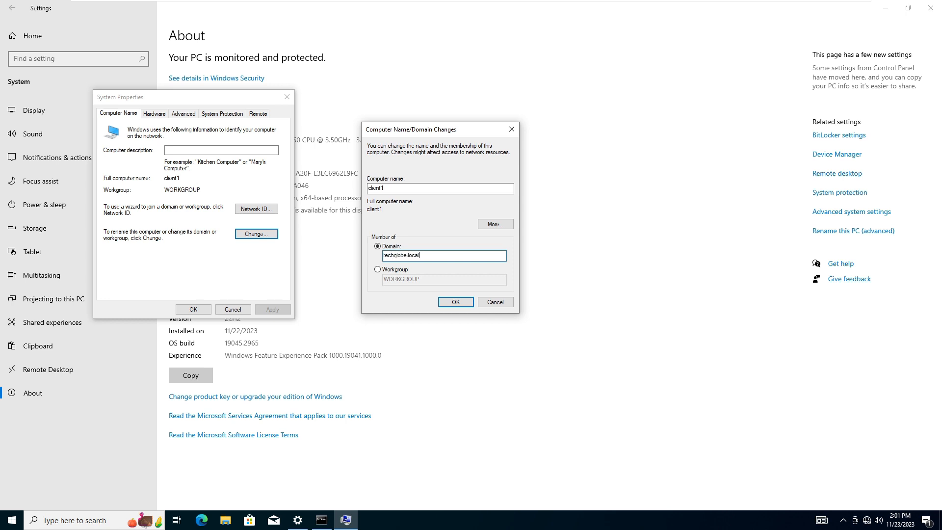
pyautogui.click(451, 302)
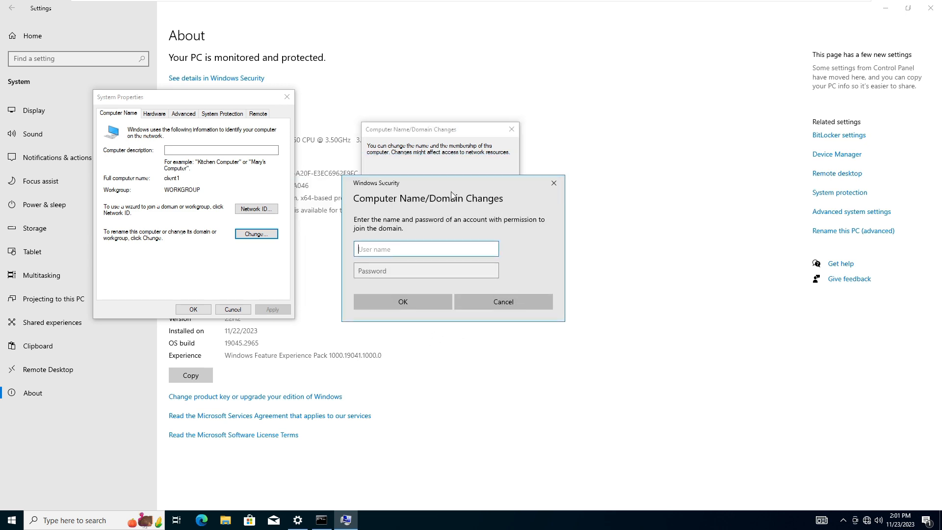
# - Authorize the domain join with the administrator account and its password
pyautogui.moveTo(428, 183); pyautogui.dragTo(465, 159)
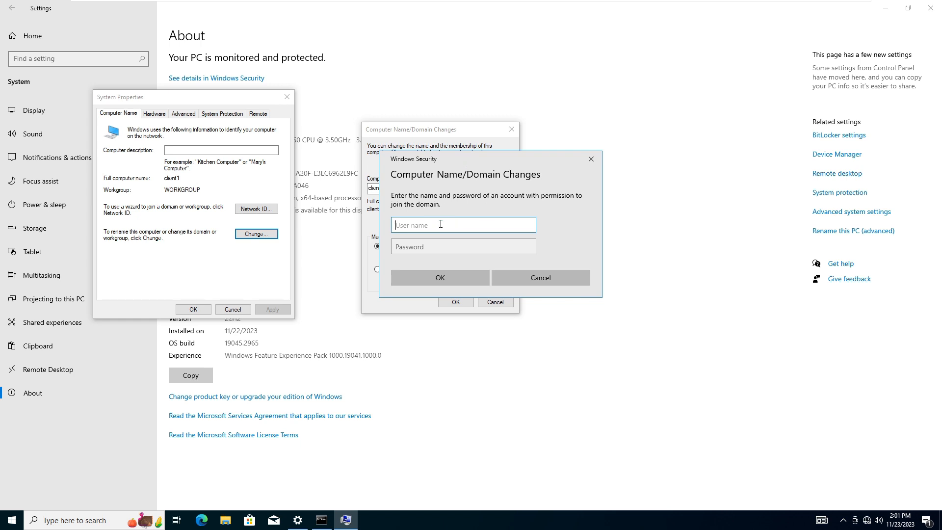
pyautogui.write('administra')
pyautogui.press('Tab')
pyautogui.write('Pa')
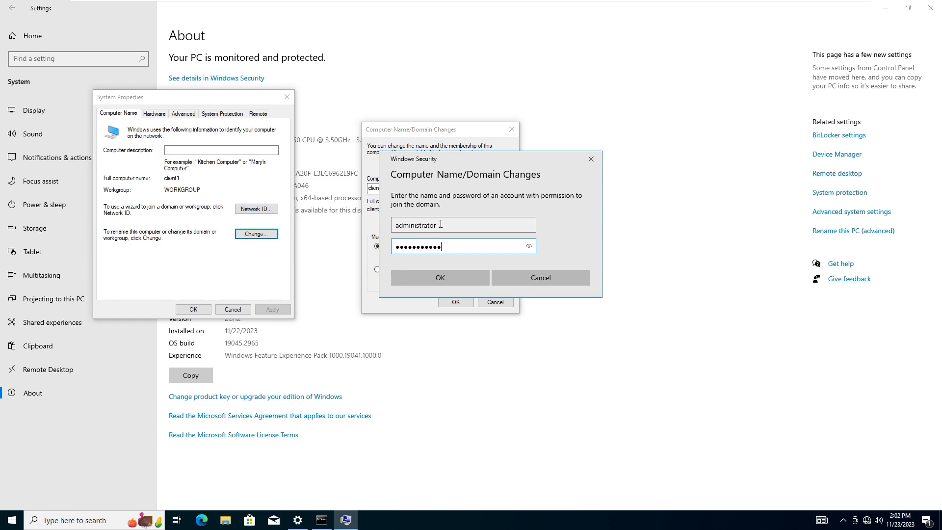
pyautogui.click(439, 276)
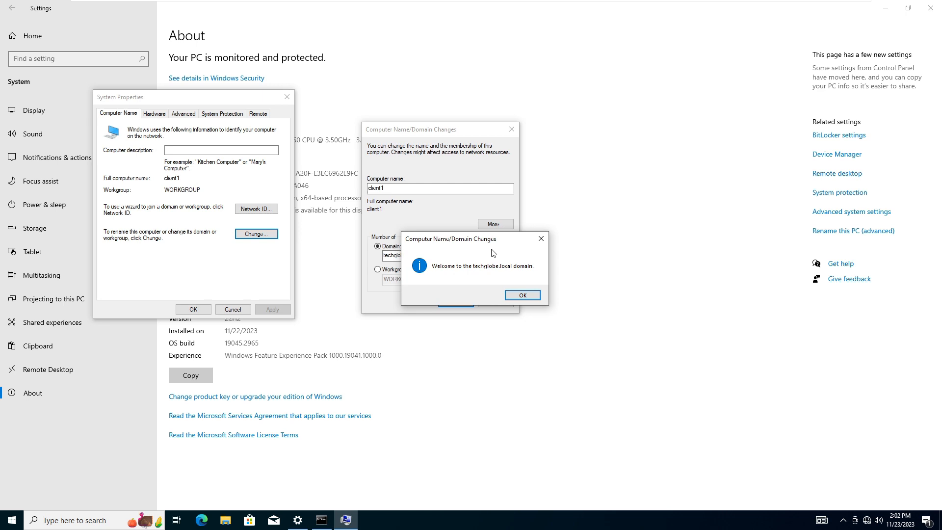
# - Acknowledge the domain join messages, close System Properties and restart the client immediately
pyautogui.moveTo(466, 243); pyautogui.dragTo(534, 207)
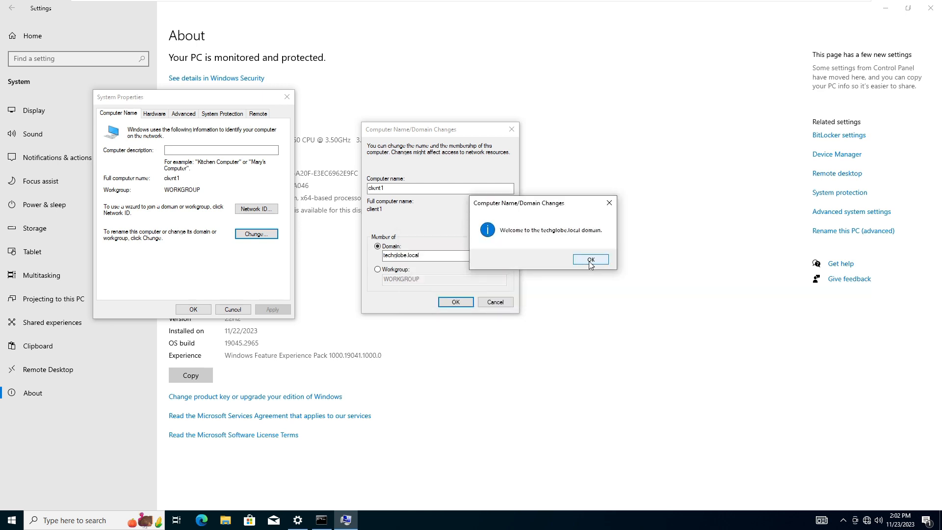
pyautogui.click(590, 260)
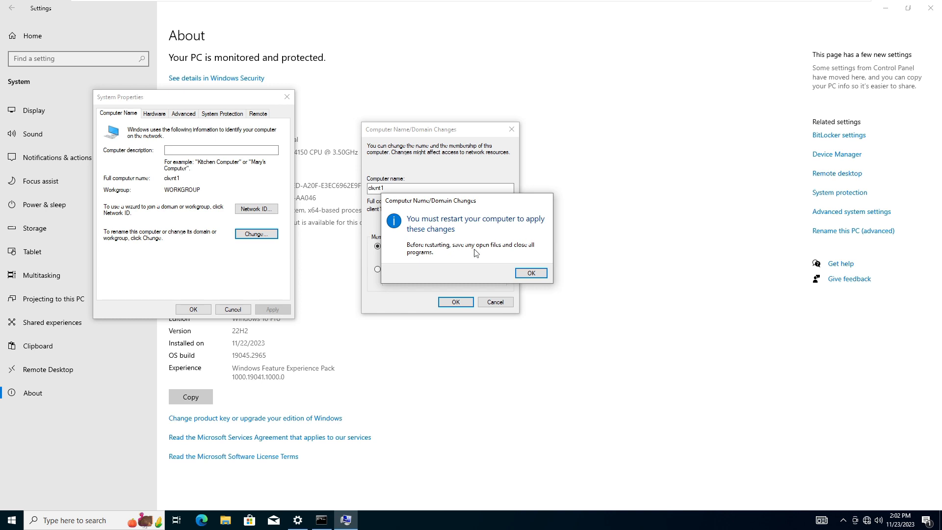
pyautogui.click(531, 273)
pyautogui.click(193, 309)
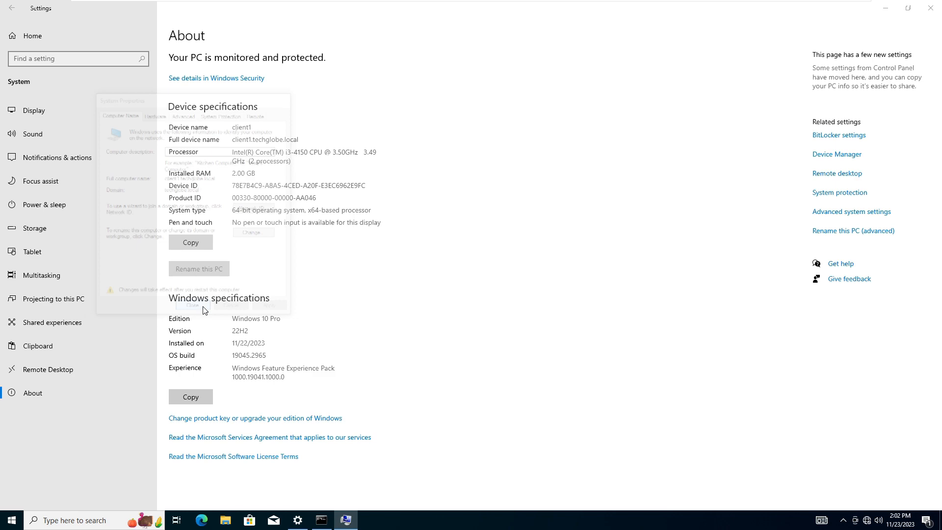
pyautogui.click(469, 272)
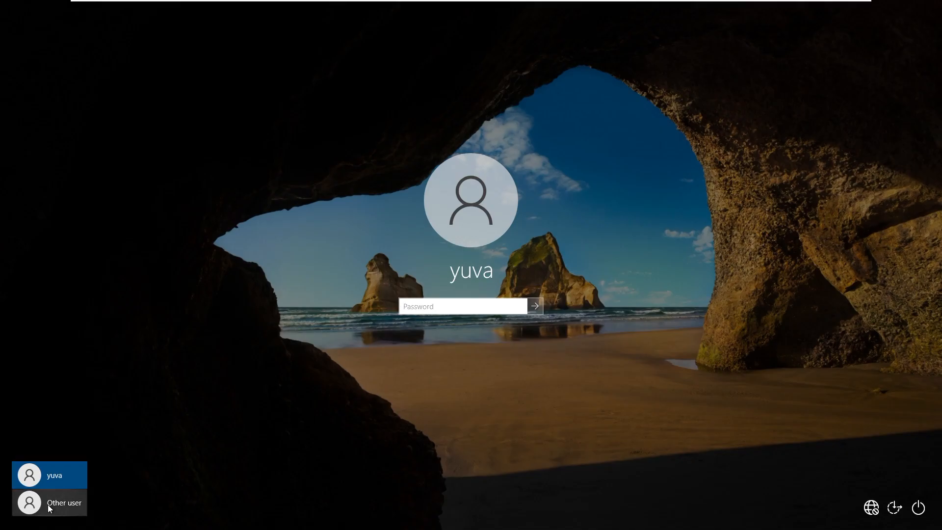
# - Sign in to the client as another user with the domain user's techglobe.local logon name and account password
pyautogui.click(49, 509)
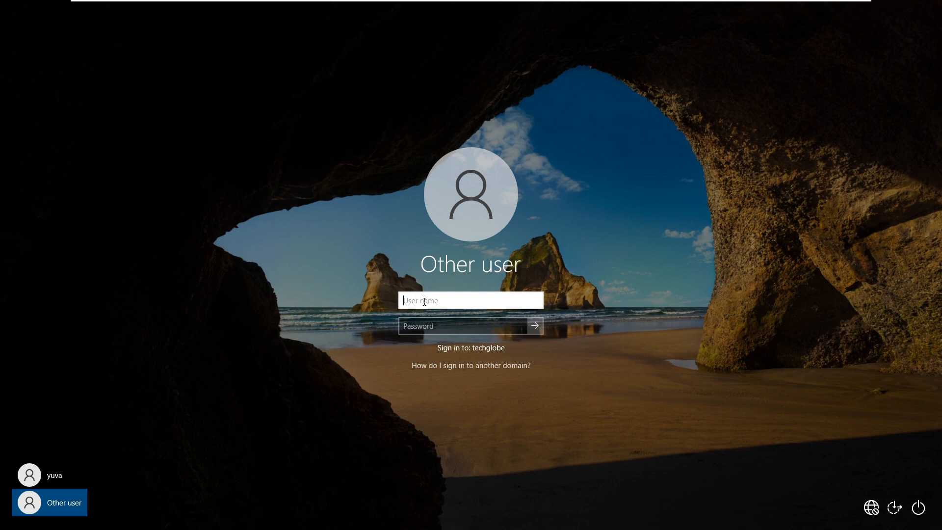
pyautogui.write('lyra@techglobe.local')
pyautogui.press('Tab')
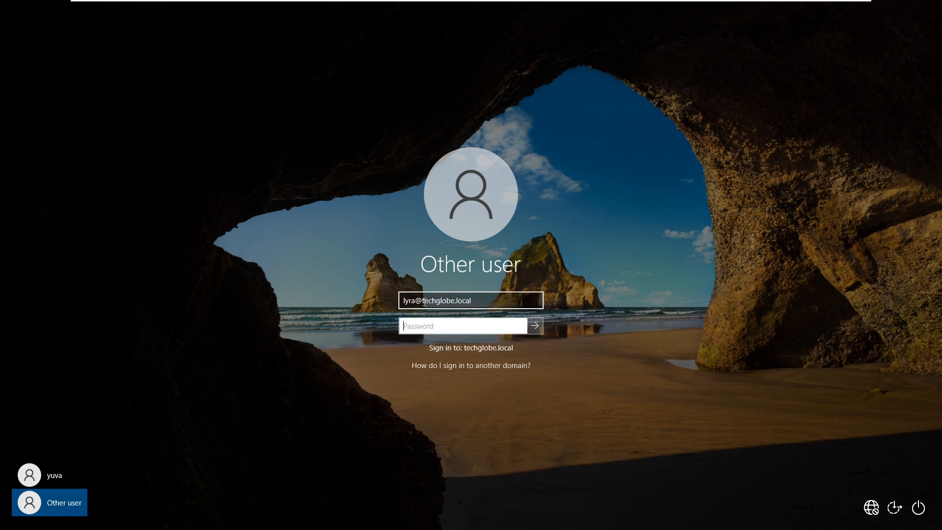
pyautogui.write('password123')
pyautogui.press('Return')
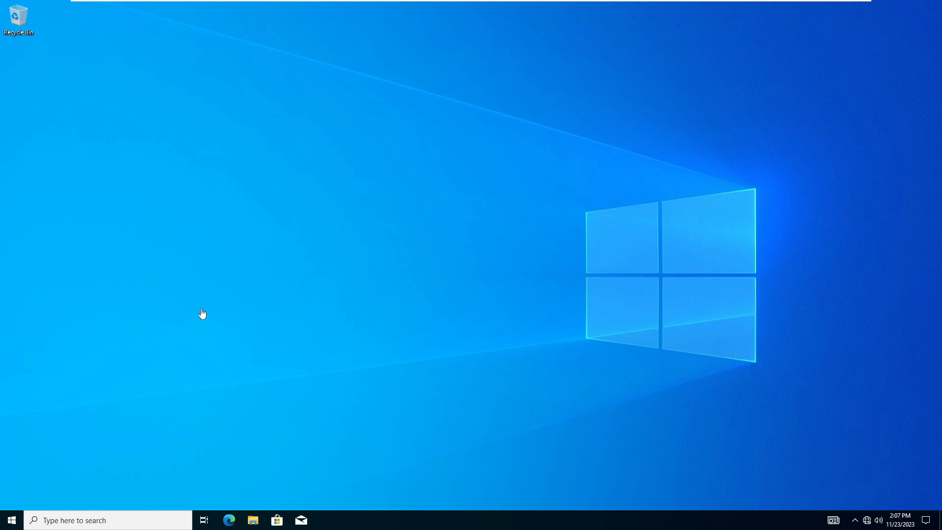
# - Open the client's account settings in a maximized window to check the signed-in domain user's info
pyautogui.click(193, 445)
pyautogui.click(7, 523)
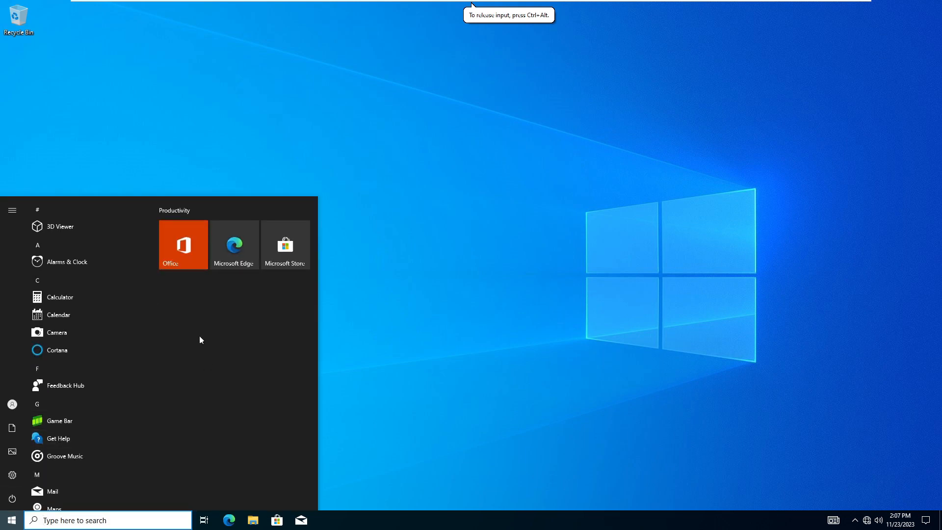
pyautogui.moveTo(14, 475)
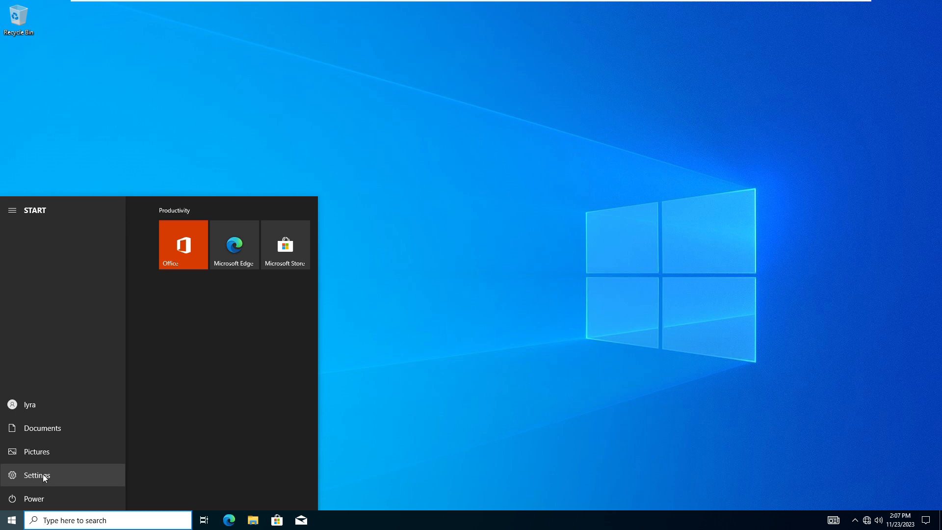
pyautogui.click(42, 474)
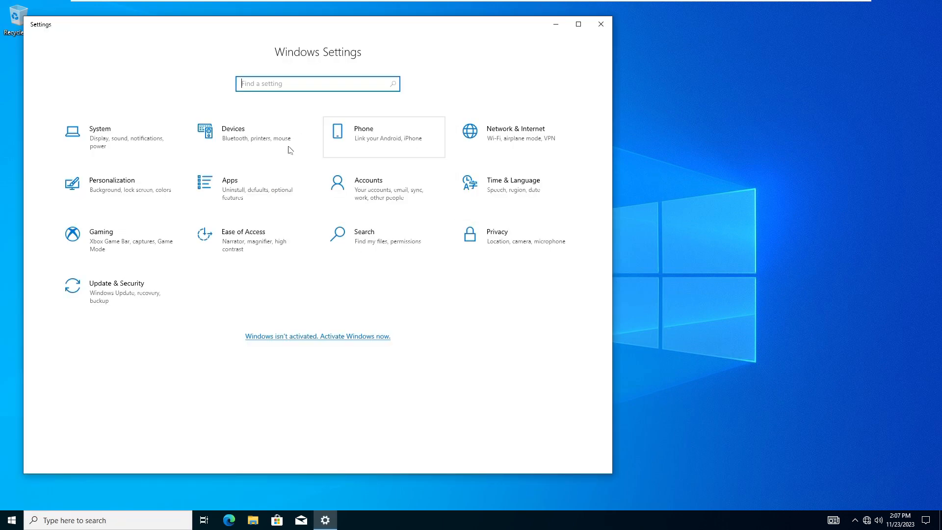
pyautogui.click(368, 189)
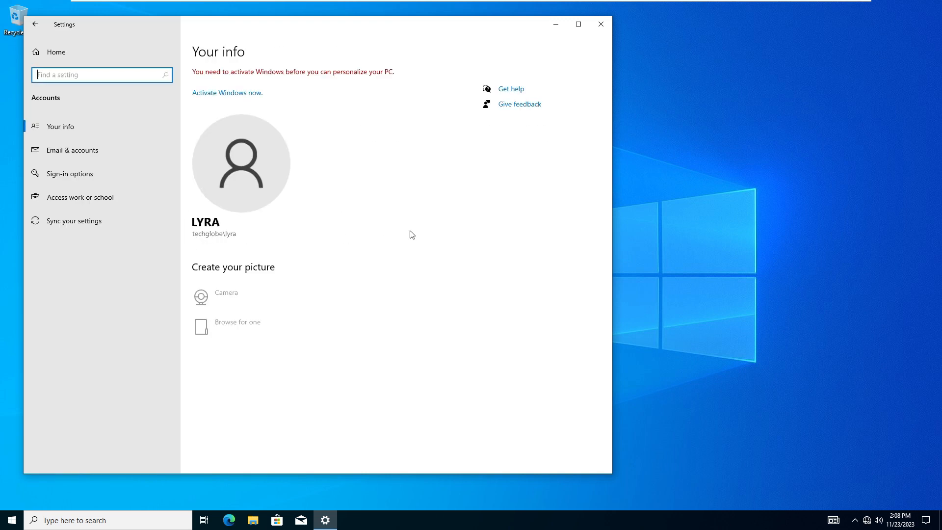
pyautogui.click(579, 24)
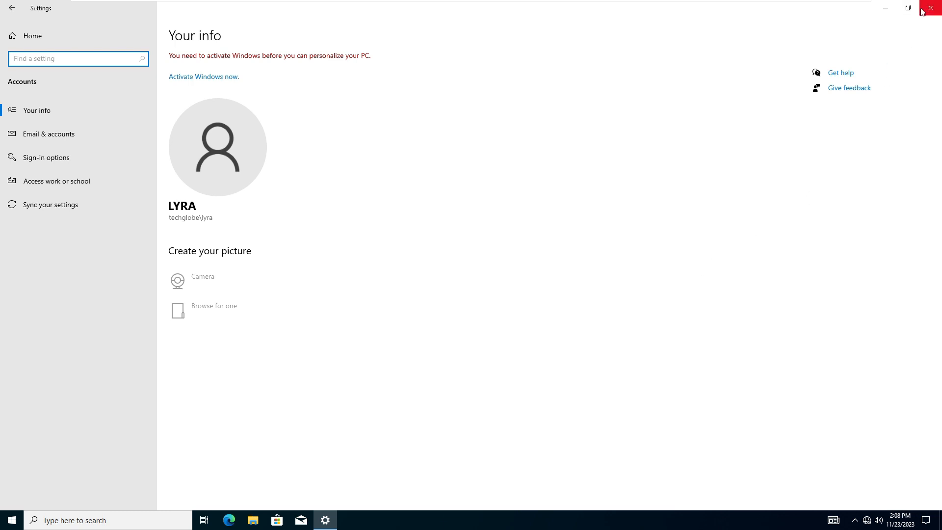
# - Switch to the Windows Server 2022 virtual machine and check techglobe.local's Computers container for the joined client
pyautogui.moveTo(594, 2)
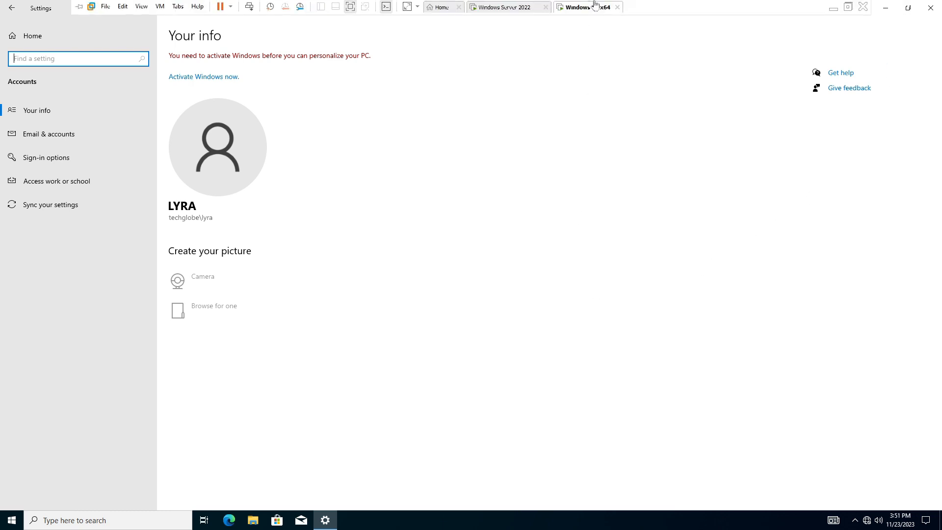
pyautogui.click(522, 5)
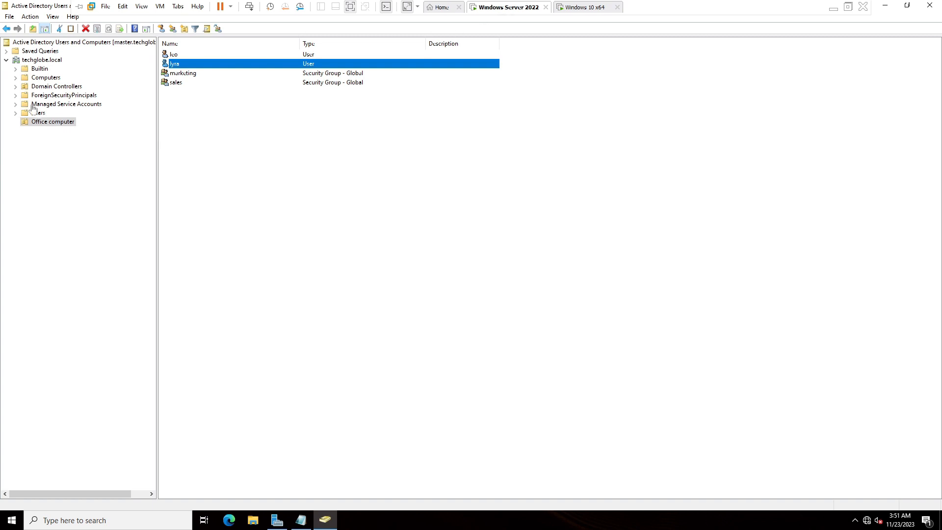
pyautogui.click(43, 78)
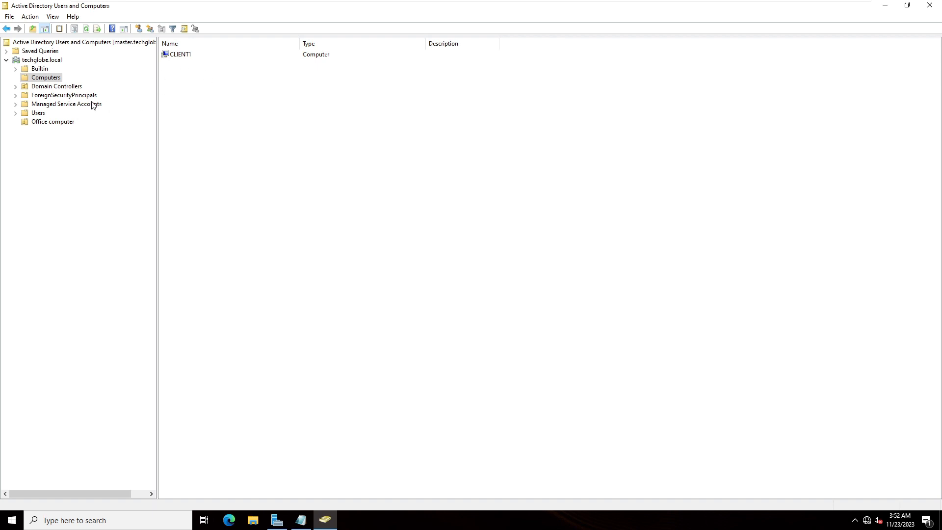
# - Review the Office computer unit's users and the actions available for the first user, and minimize Active Directory Users and Computers
pyautogui.click(52, 122)
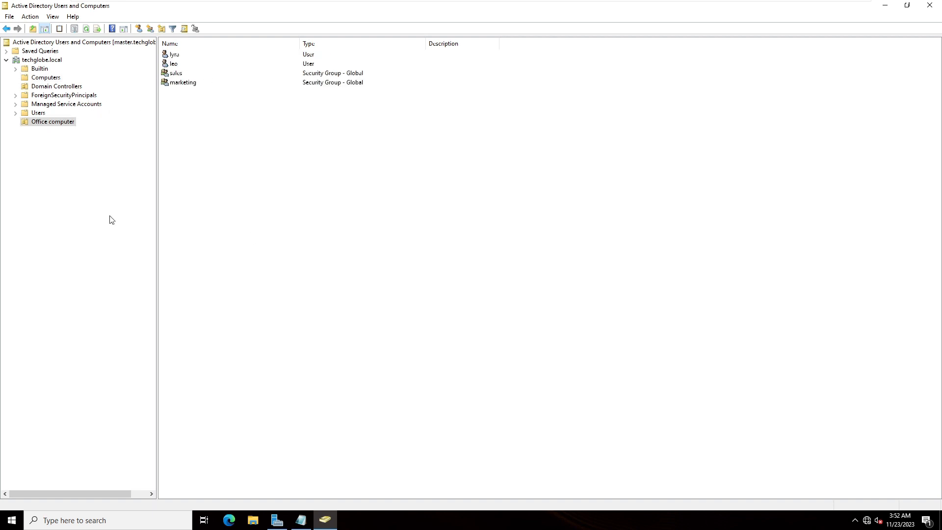
pyautogui.click(178, 65)
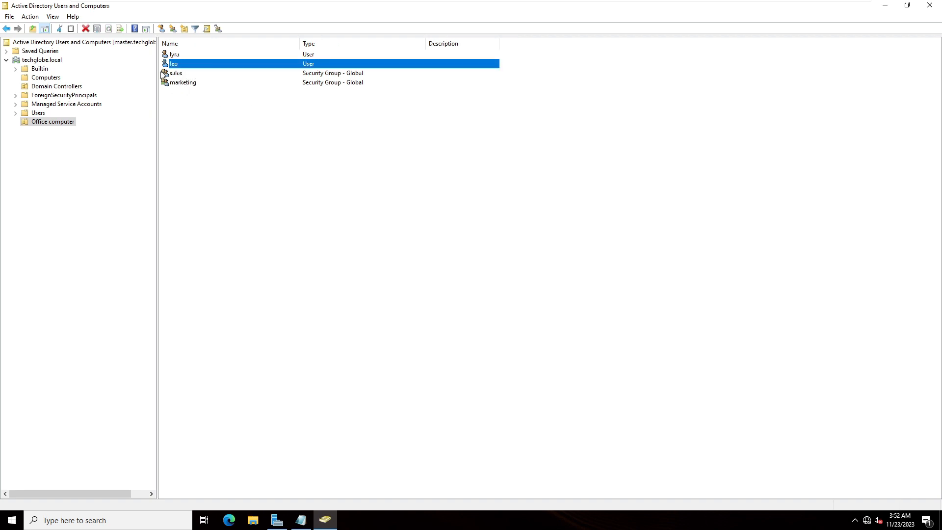
pyautogui.rightClick(170, 56)
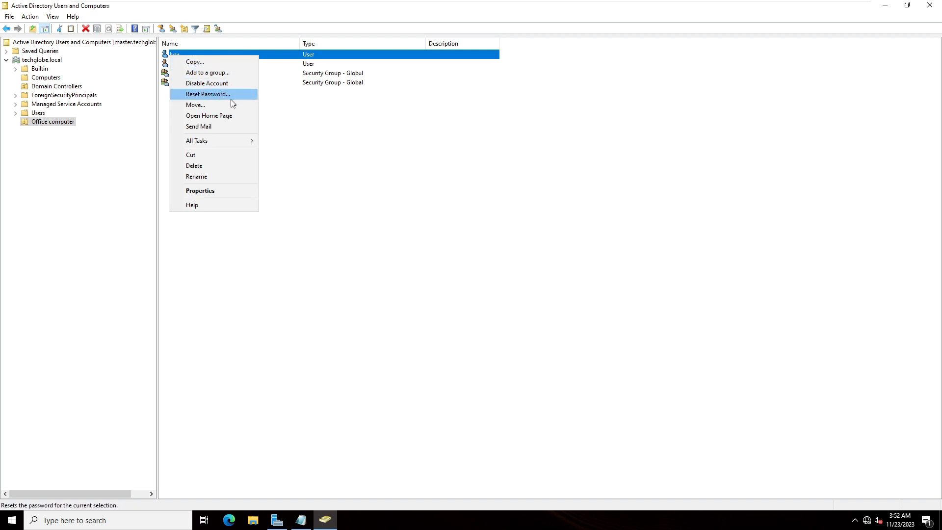
pyautogui.click(320, 180)
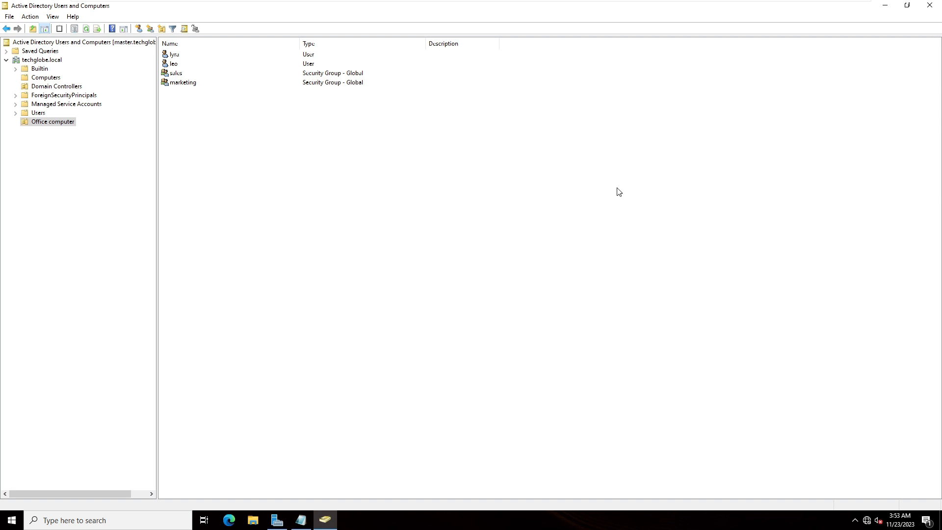
pyautogui.moveTo(812, 6); pyautogui.dragTo(604, 4)
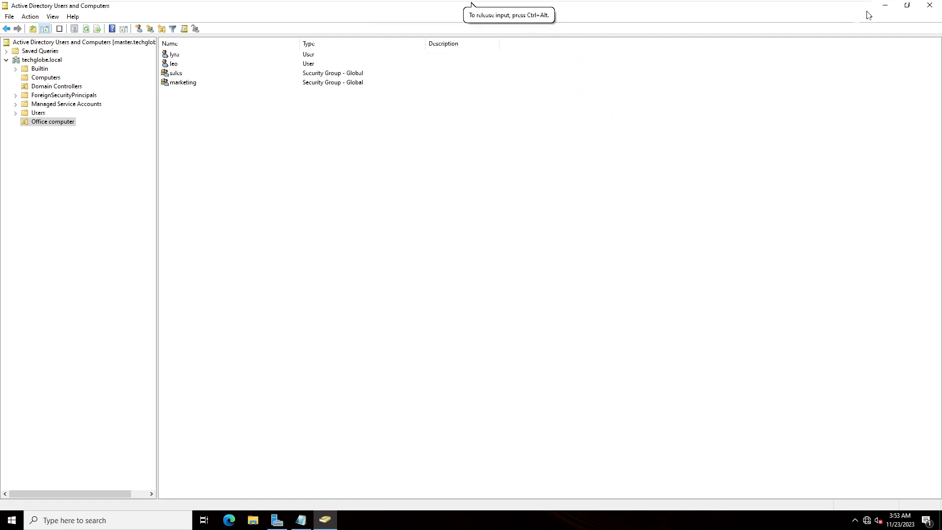
pyautogui.click(886, 6)
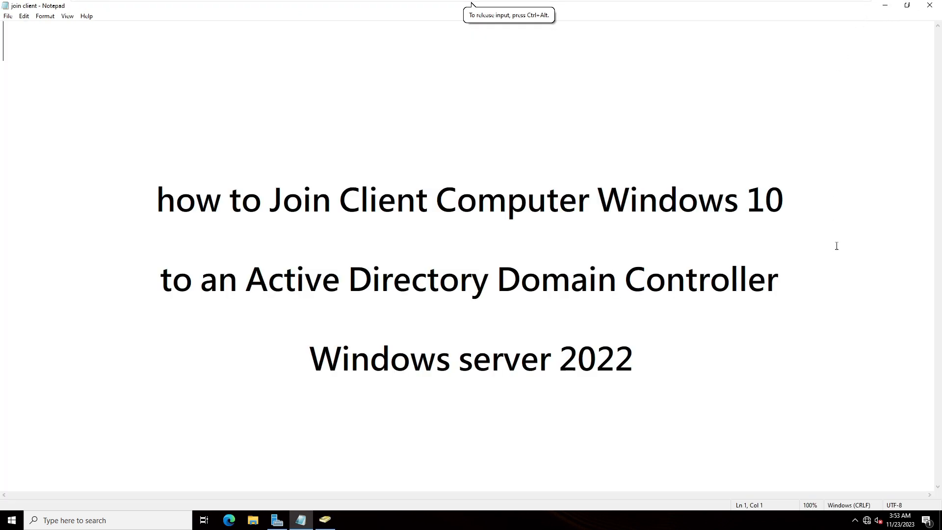